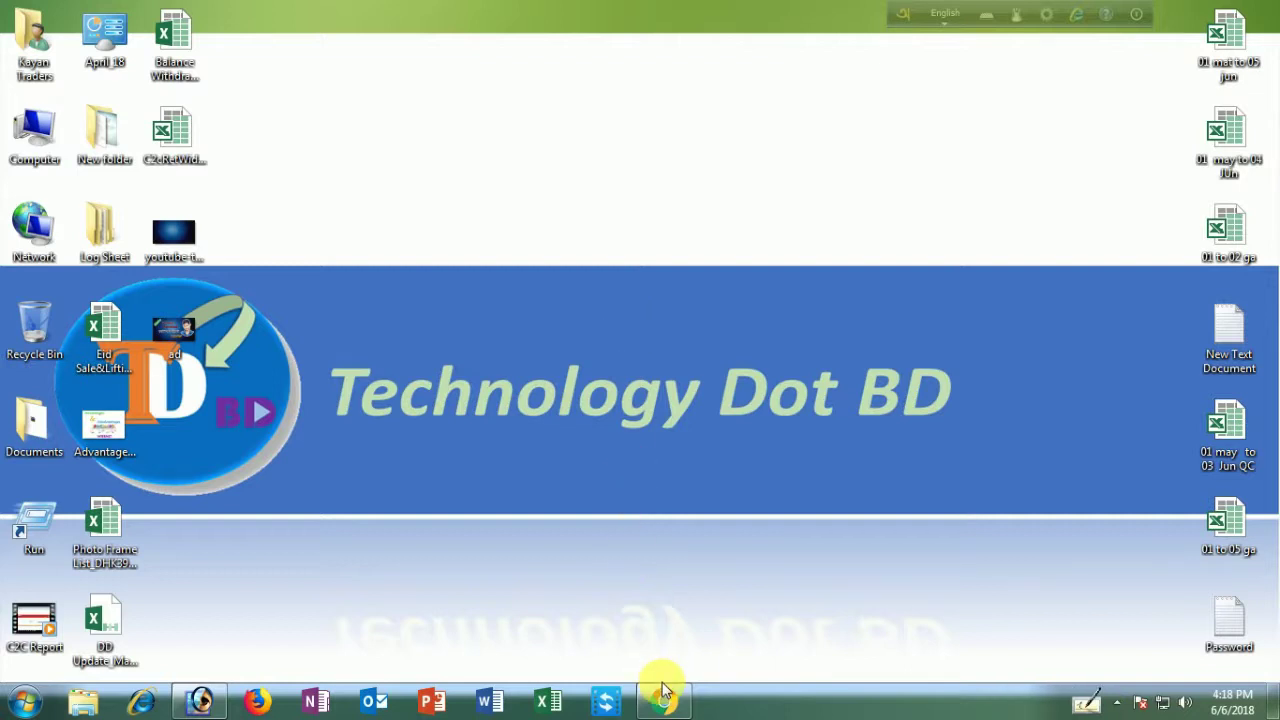
Switch to Chrome and search Google for "thumbnail background".
{"action": "mouse_move", "coordinate": [664, 693]}
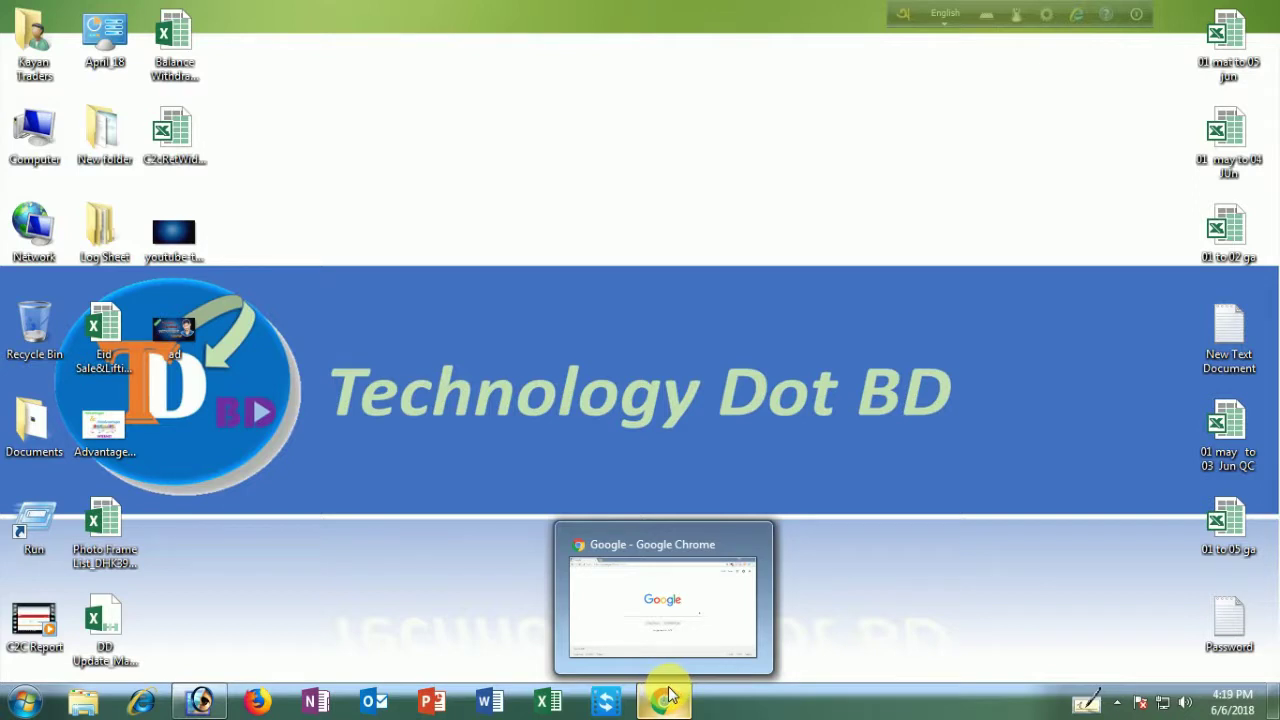
{"action": "left_click", "coordinate": [668, 698]}
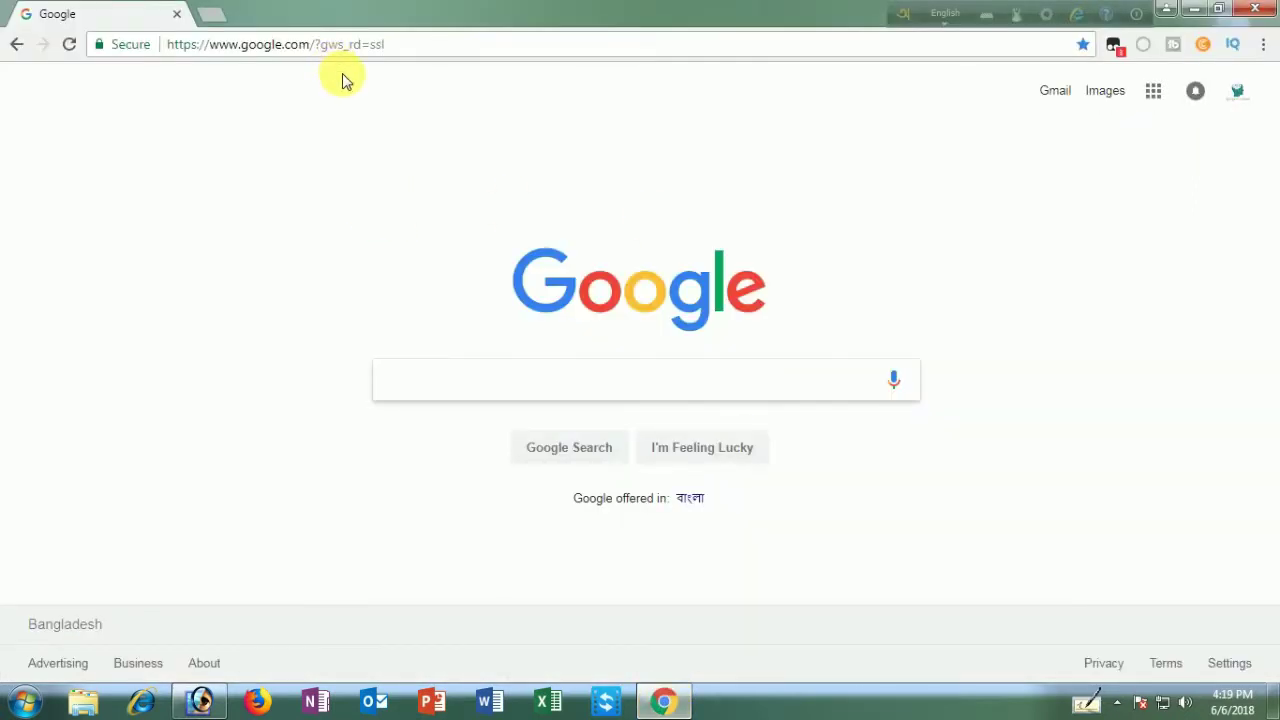
{"action": "type", "text": "th"}
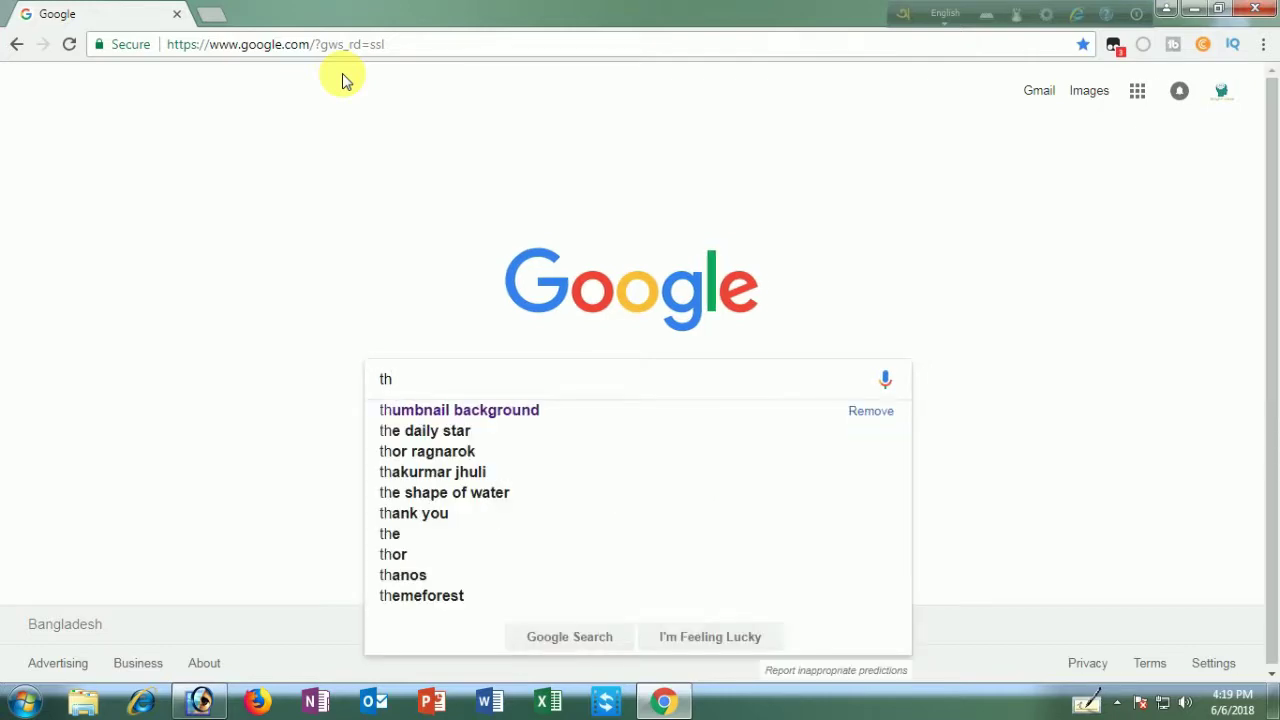
{"action": "key", "text": "Down"}
{"action": "key", "text": "Return"}
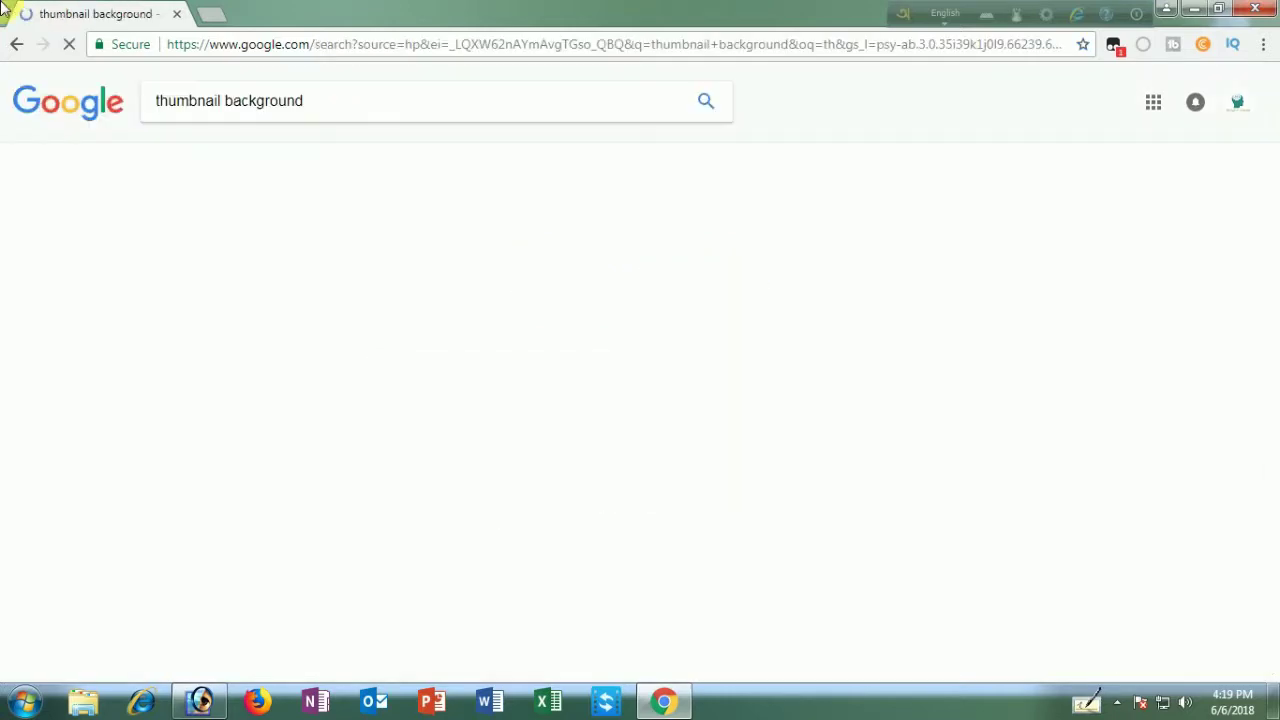
Show the image results and open the preview of the dark blue 1280 × 720 background from meydaan.info.
{"action": "scroll", "coordinate": [443, 362], "scroll_direction": "down", "scroll_amount": 3}
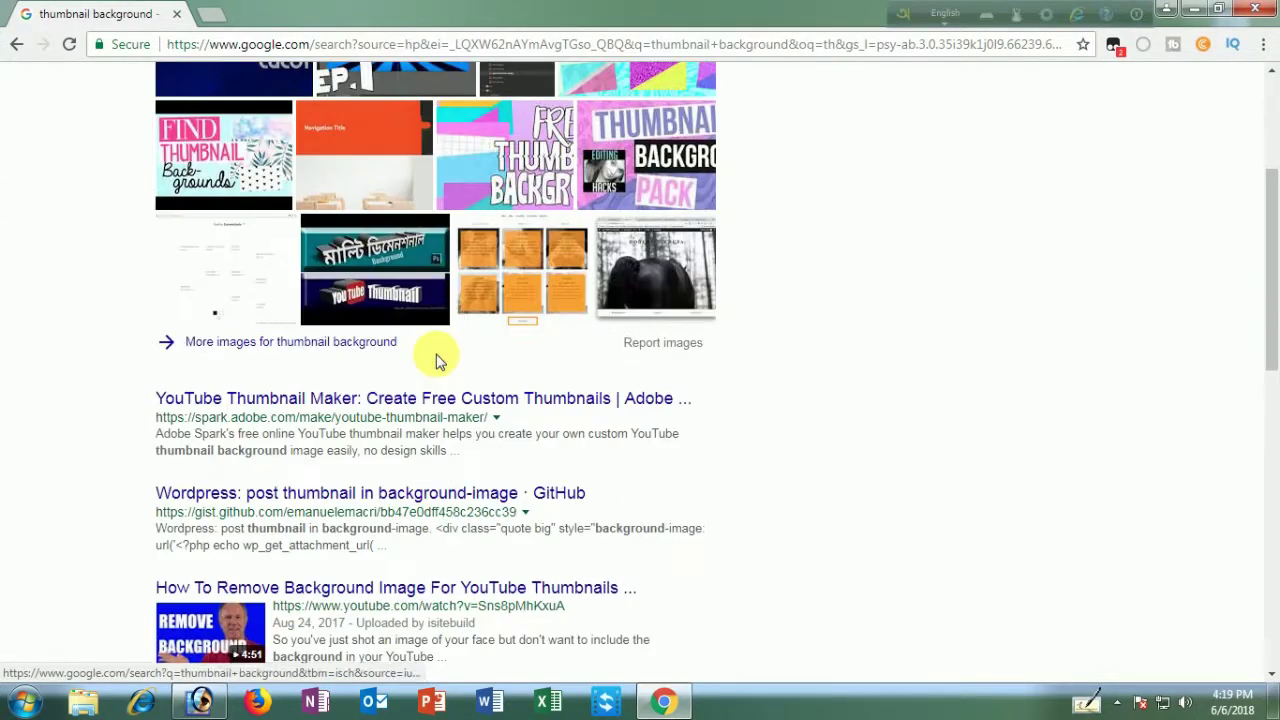
{"action": "scroll", "coordinate": [432, 350], "scroll_direction": "up", "scroll_amount": 3}
{"action": "scroll", "coordinate": [432, 343], "scroll_direction": "up", "scroll_amount": 1}
{"action": "left_click", "coordinate": [220, 152]}
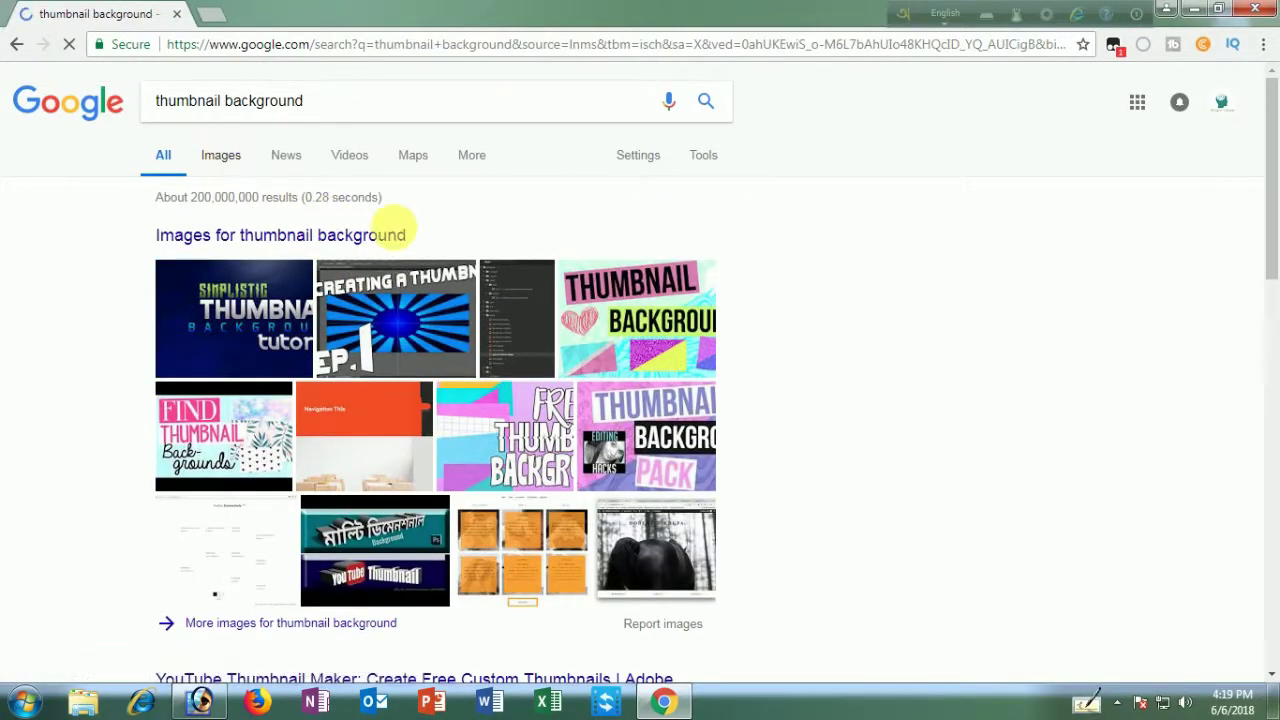
{"action": "scroll", "coordinate": [713, 484], "scroll_direction": "down", "scroll_amount": 4}
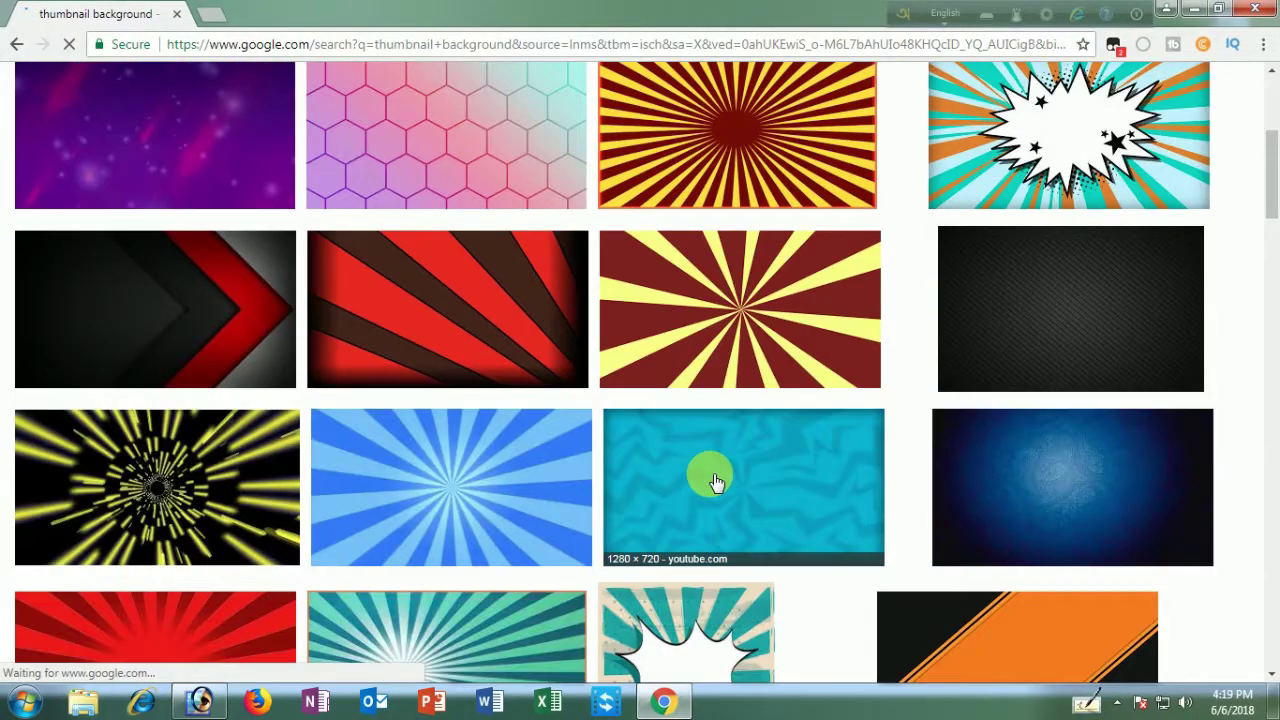
{"action": "scroll", "coordinate": [715, 483], "scroll_direction": "down", "scroll_amount": 2}
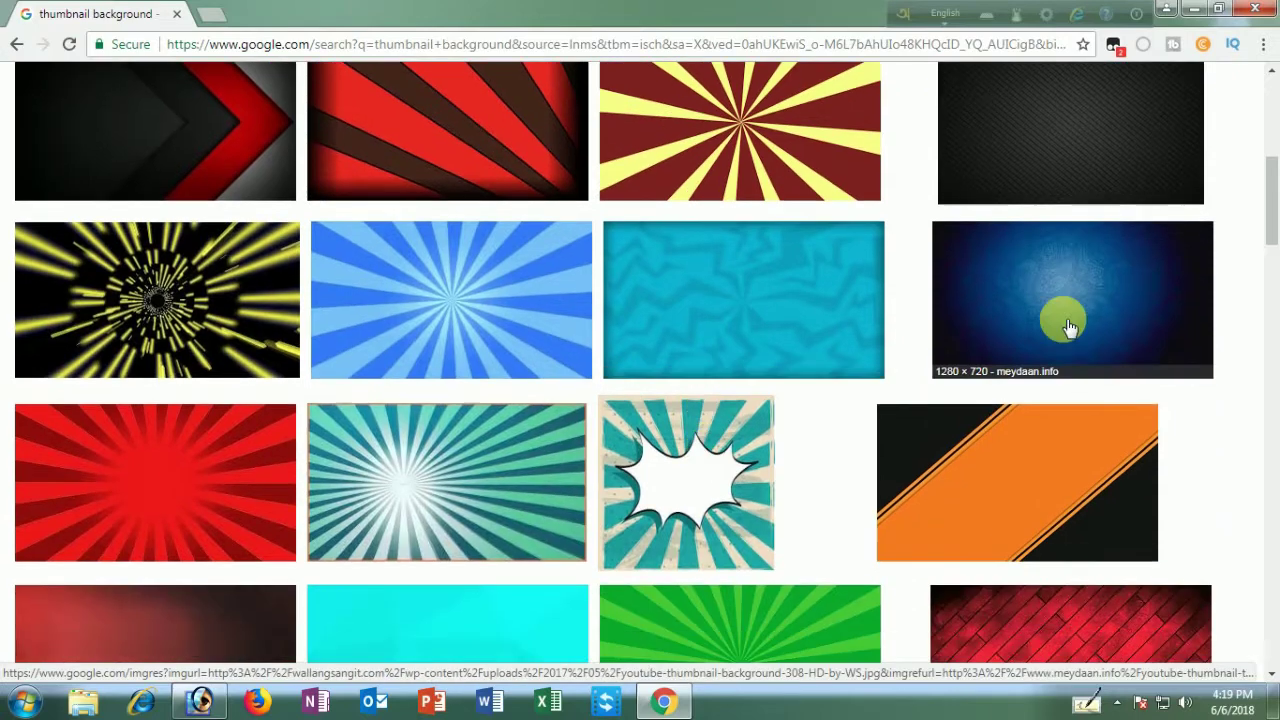
{"action": "left_click", "coordinate": [1063, 320]}
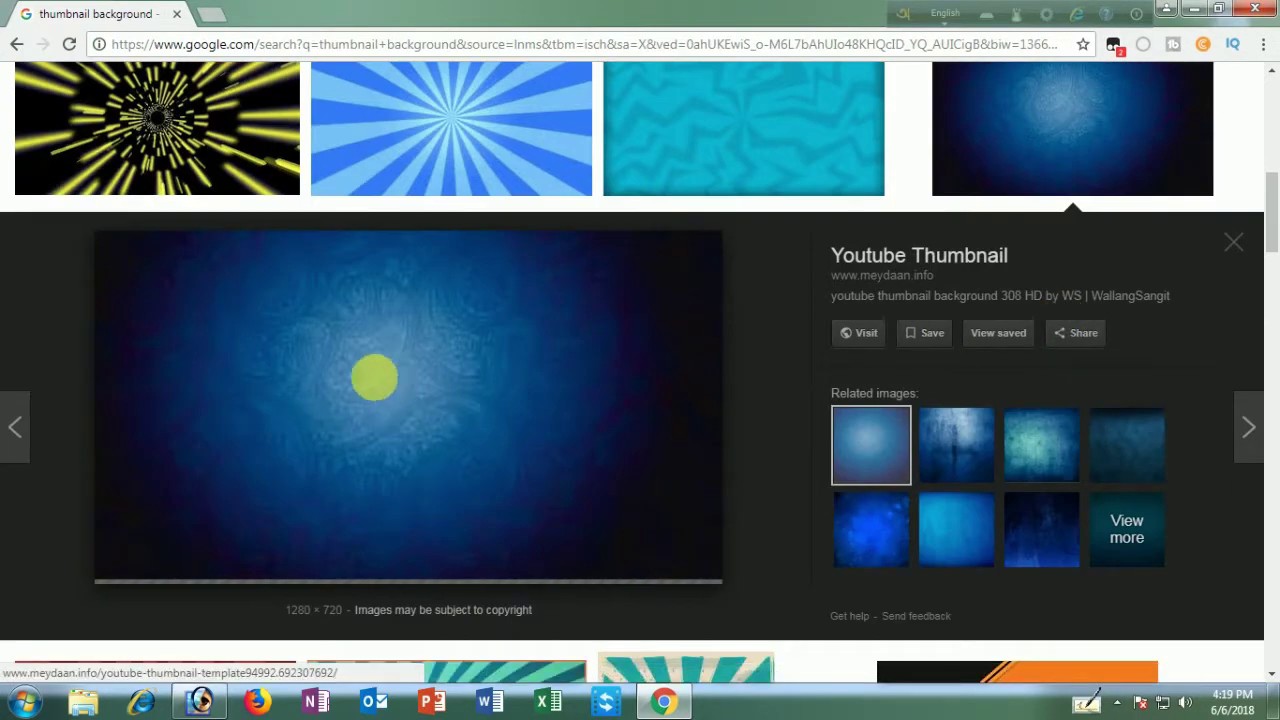
{"action": "right_click", "coordinate": [347, 375]}
{"action": "left_click", "coordinate": [529, 314]}
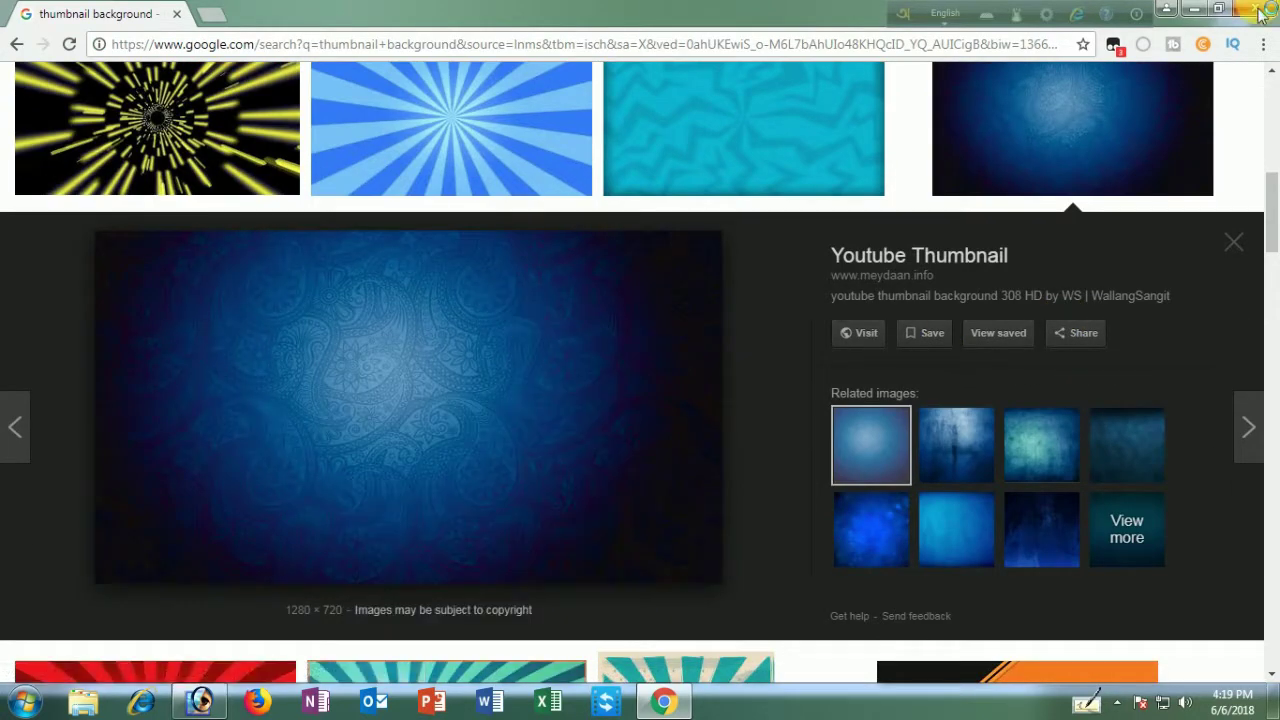
Return to the desktop, view the youtube-thumbnail-background-308-HD-by-WS image in Windows Photo Viewer, close it and refresh the desktop.
{"action": "left_click", "coordinate": [1198, 12]}
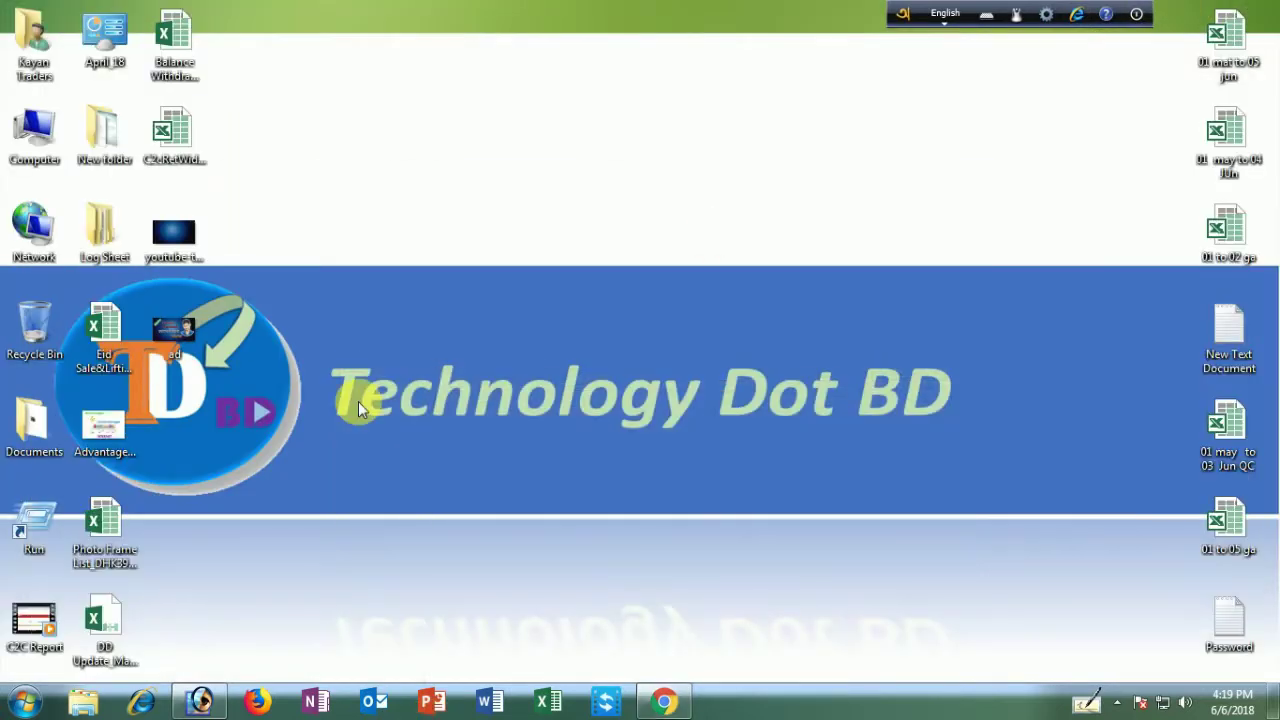
{"action": "left_click", "coordinate": [187, 258]}
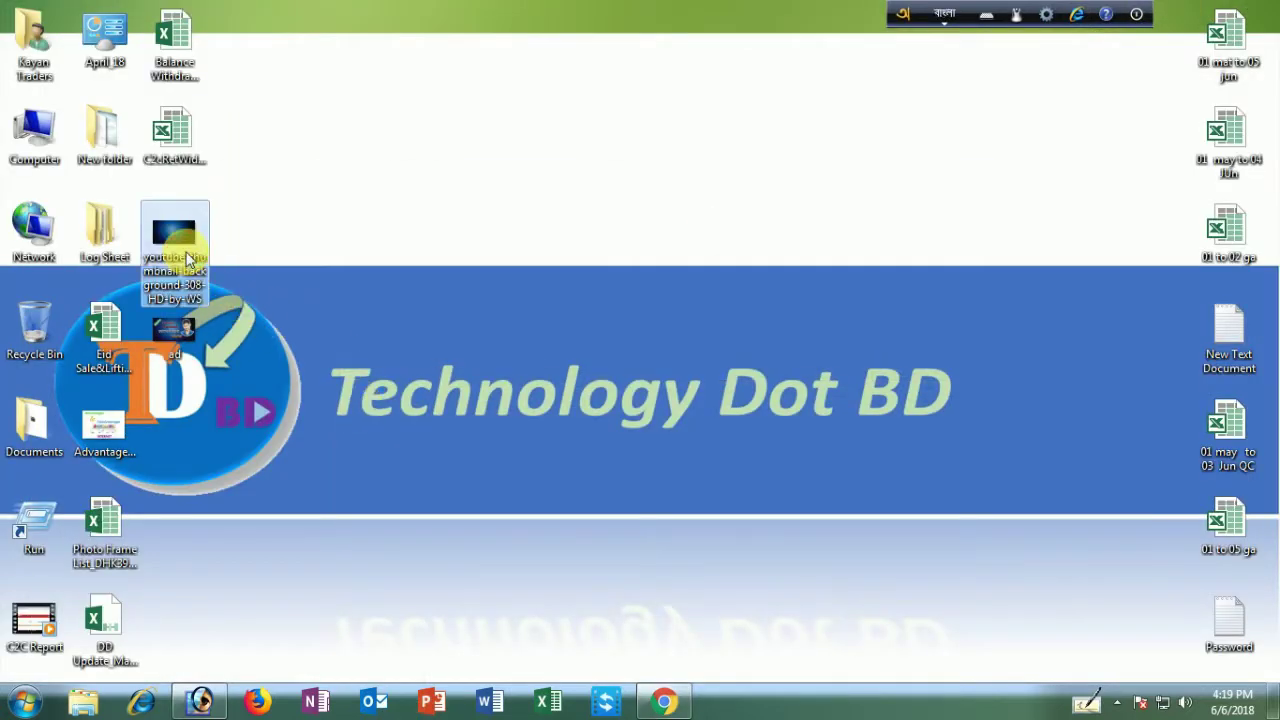
{"action": "double_click", "coordinate": [187, 258]}
{"action": "left_click", "coordinate": [1258, 349]}
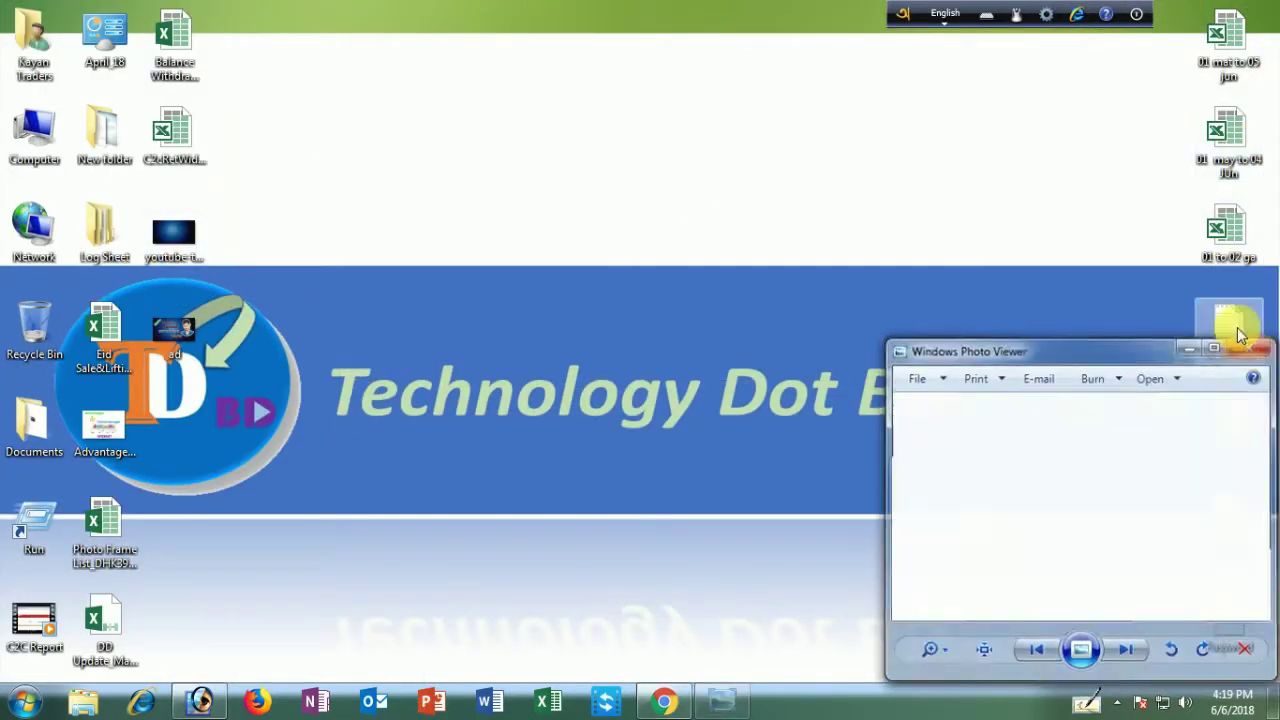
{"action": "right_click", "coordinate": [457, 132]}
{"action": "left_click", "coordinate": [509, 184]}
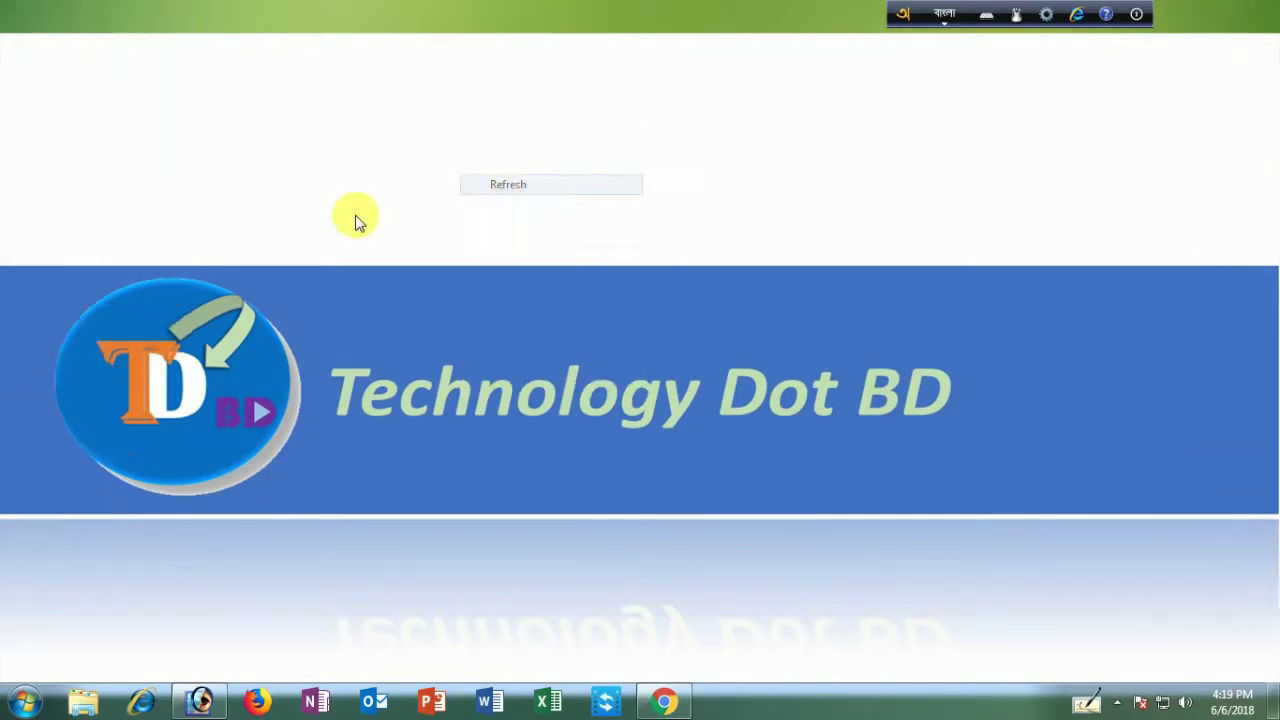
Open the youtube-thumbnail-background-308-HD-by-WS image from the desktop in Adobe Photoshop and maximize its document window.
{"action": "left_click_drag", "start_coordinate": [190, 240], "coordinate": [200, 700]}
{"action": "left_click_drag", "start_coordinate": [396, 432], "coordinate": [477, 200]}
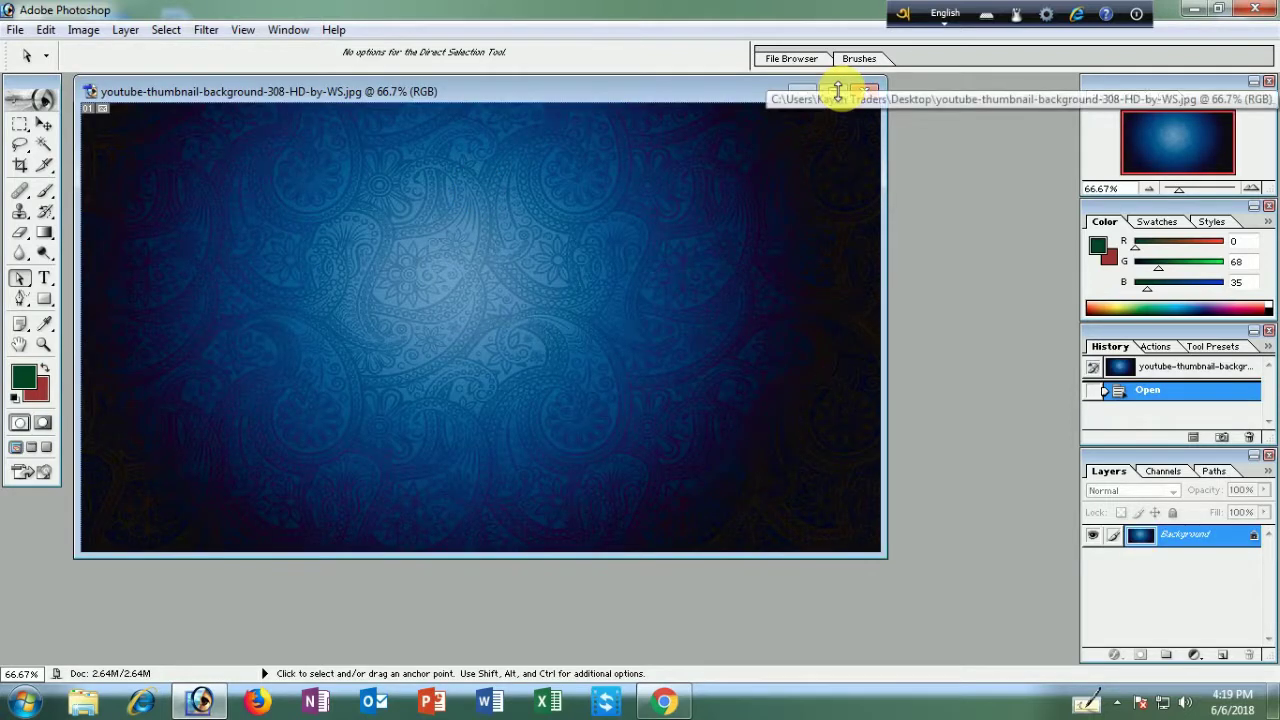
{"action": "left_click", "coordinate": [832, 92]}
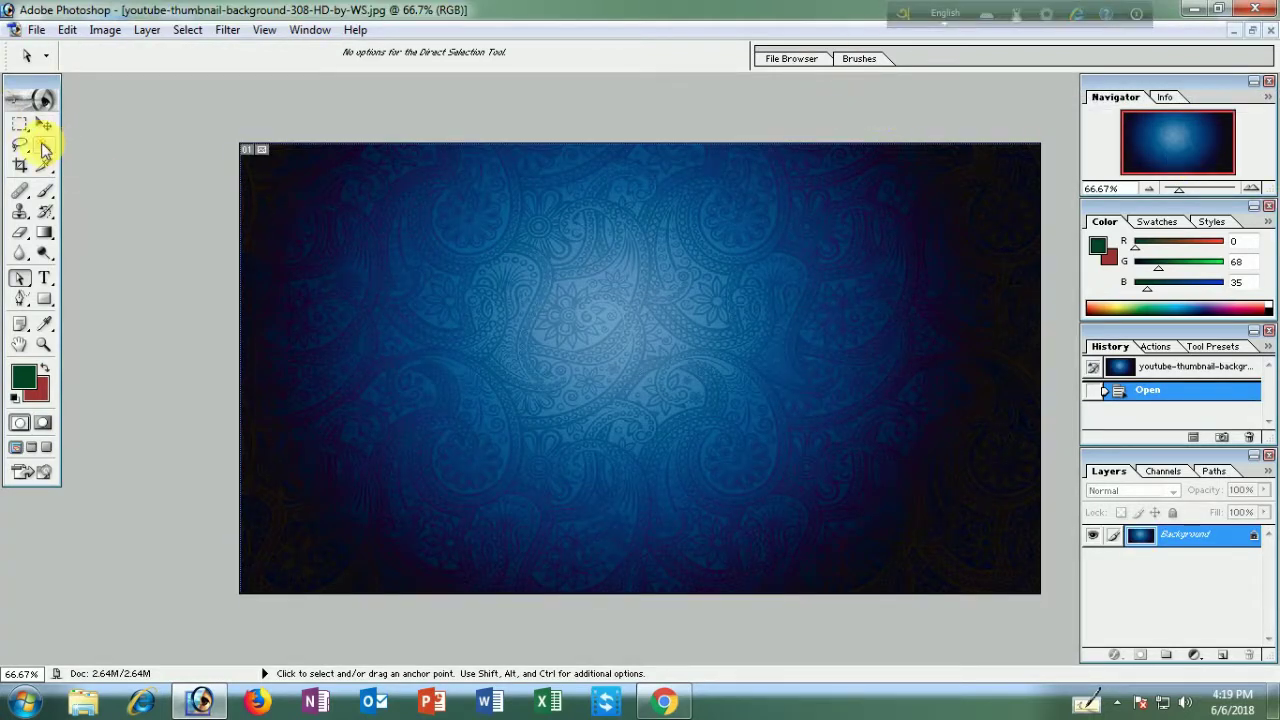
Add the text "Youtube" in 100 pt Arial on the upper part of the background and shift it slightly toward the lower left.
{"action": "left_click", "coordinate": [44, 280]}
{"action": "left_click", "coordinate": [465, 246]}
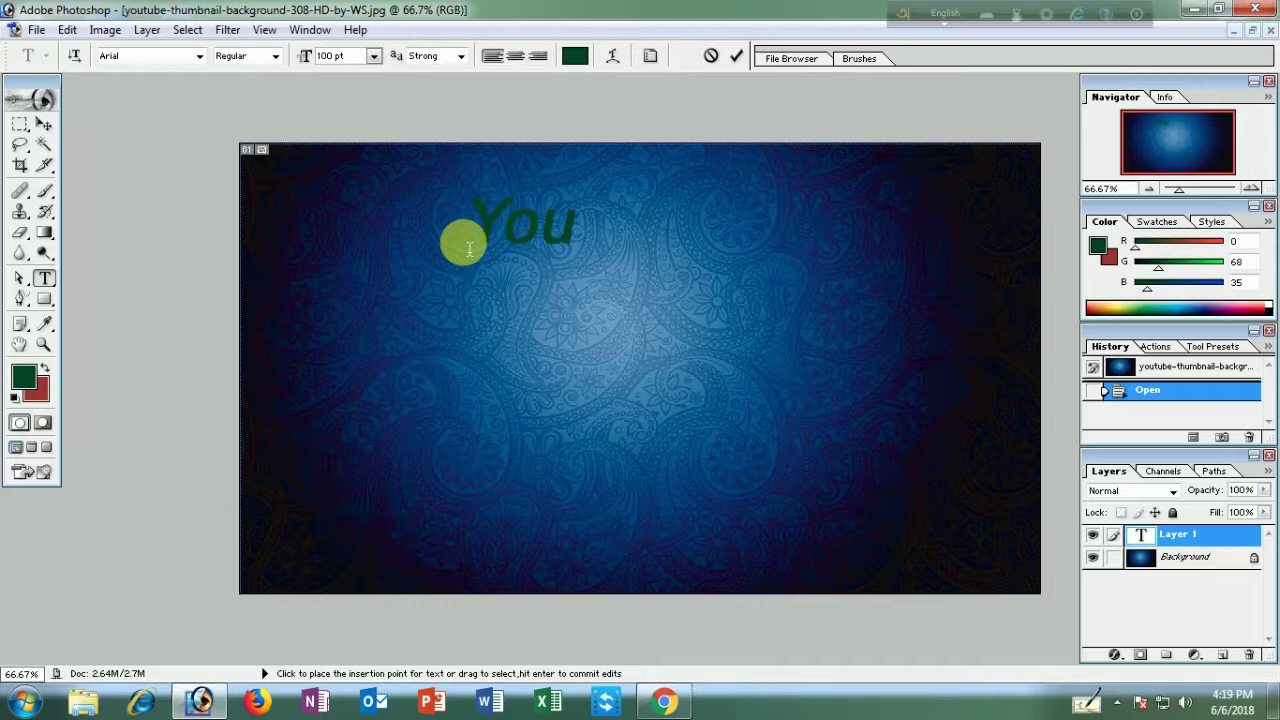
{"action": "type", "text": "Youtube"}
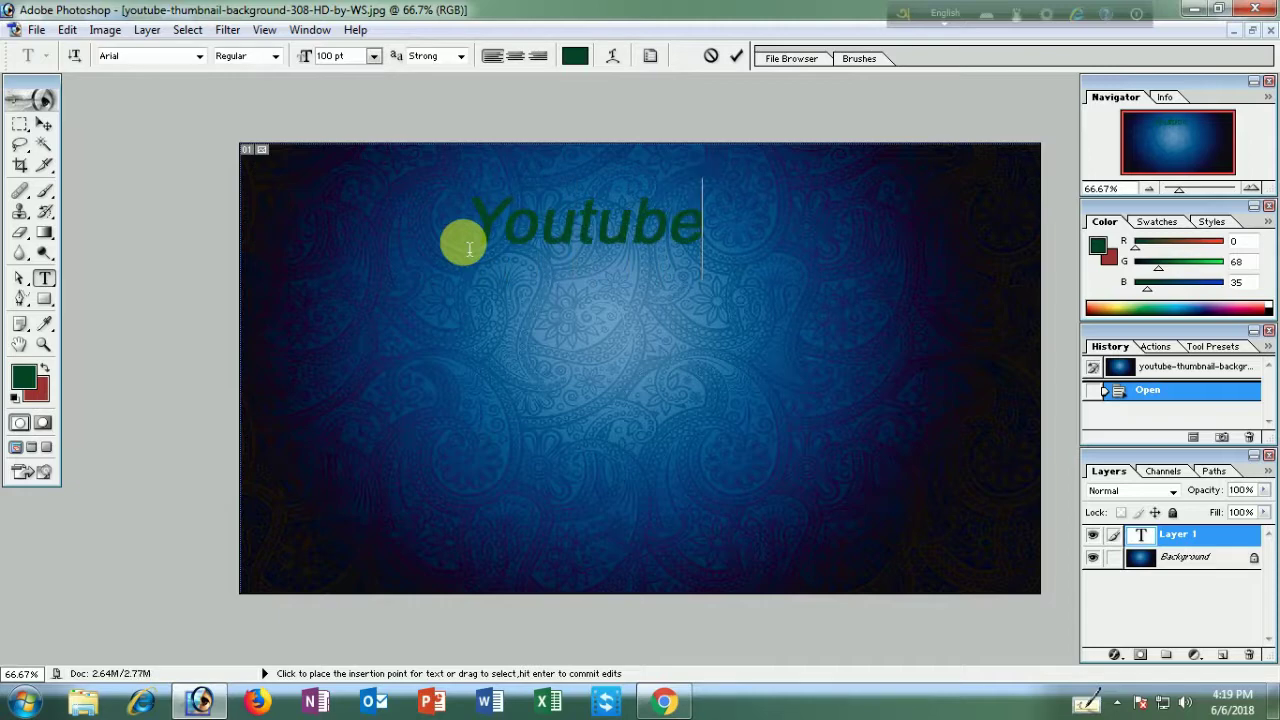
{"action": "left_click_drag", "start_coordinate": [777, 346], "coordinate": [717, 366]}
Change the colour of the "Youtube" text to a bright spring green.
{"action": "left_click_drag", "start_coordinate": [427, 268], "coordinate": [837, 277]}
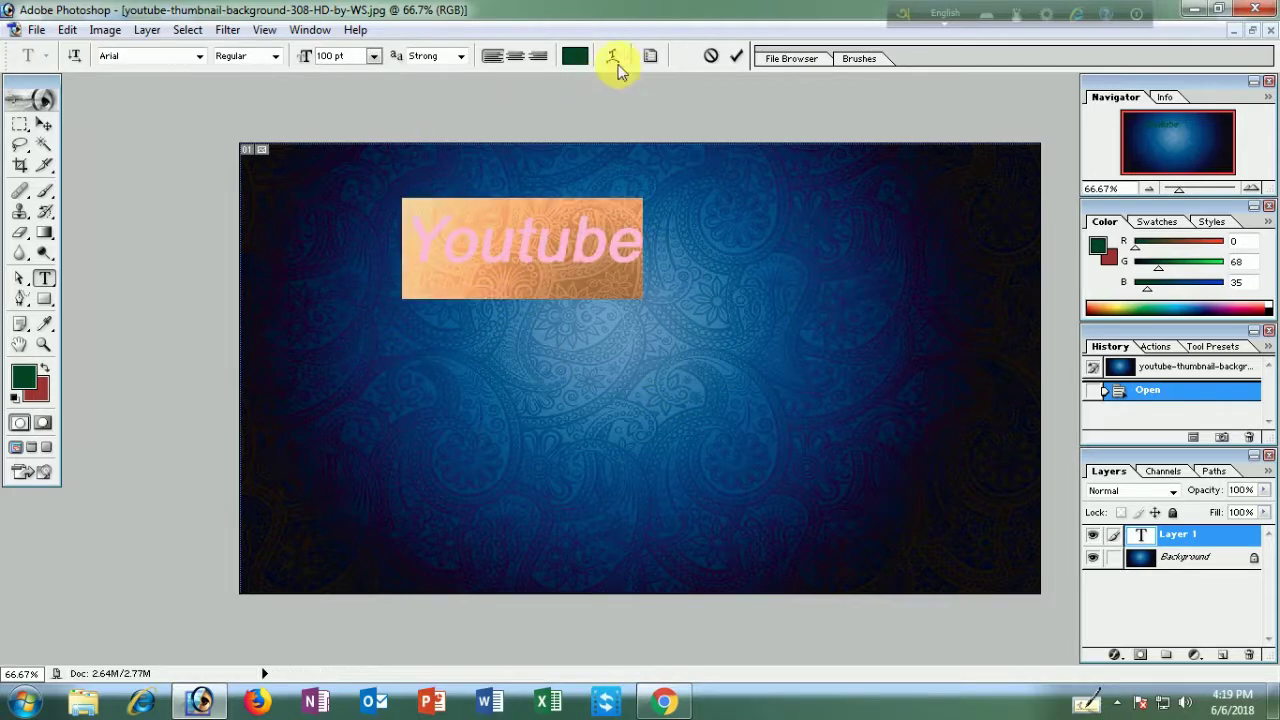
{"action": "left_click", "coordinate": [576, 56]}
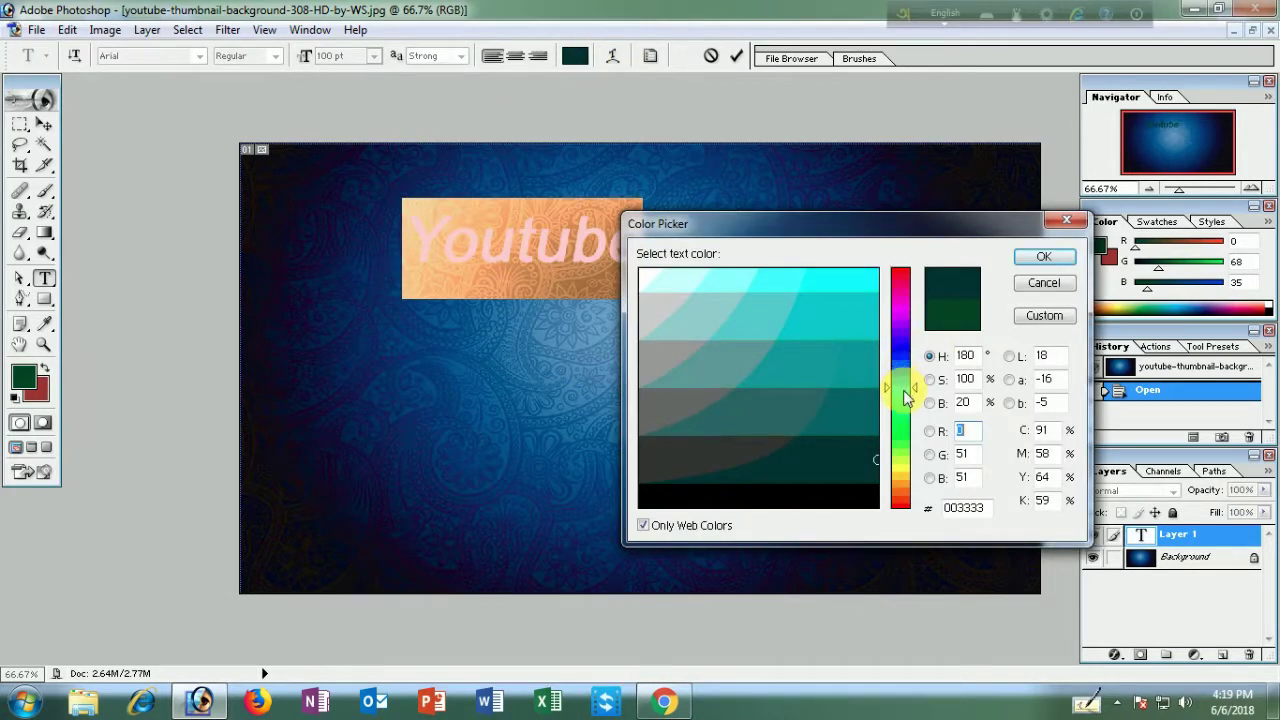
{"action": "mouse_move", "coordinate": [905, 408]}
{"action": "left_mouse_down"}
{"action": "mouse_move", "coordinate": [899, 451]}
{"action": "mouse_move", "coordinate": [899, 401]}
{"action": "left_mouse_up"}
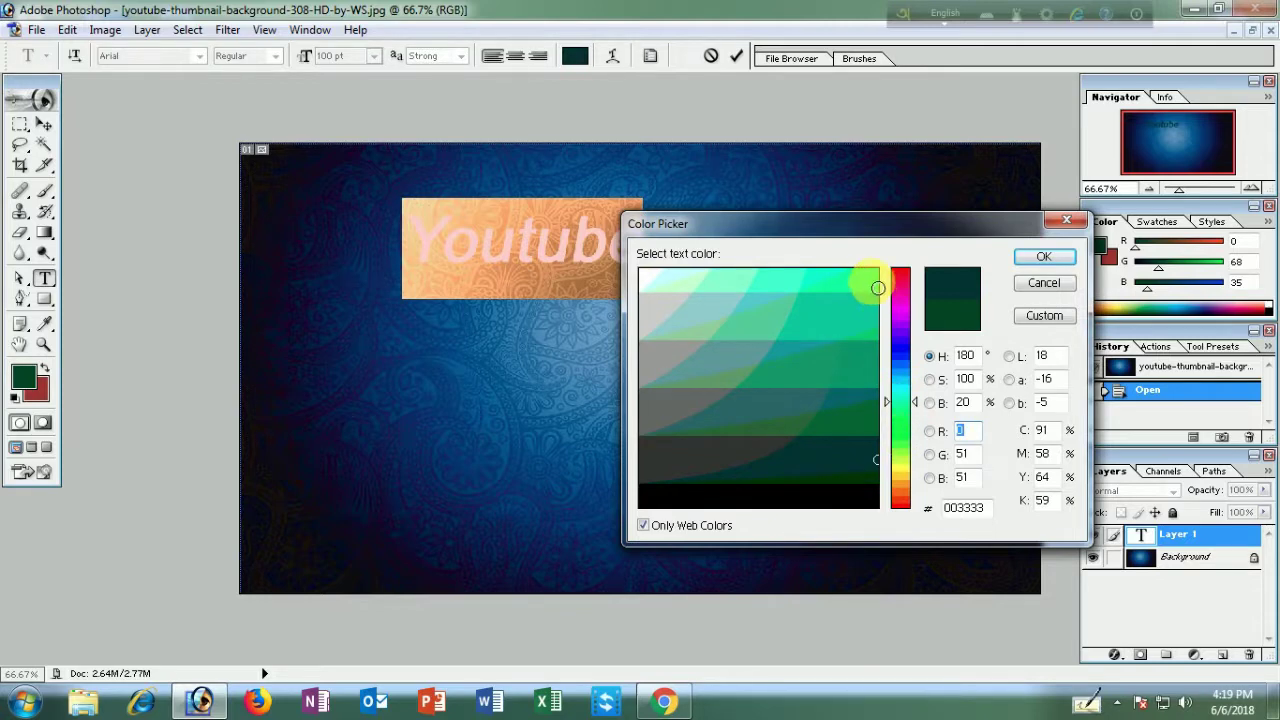
{"action": "left_click", "coordinate": [877, 288]}
{"action": "left_click", "coordinate": [1043, 257]}
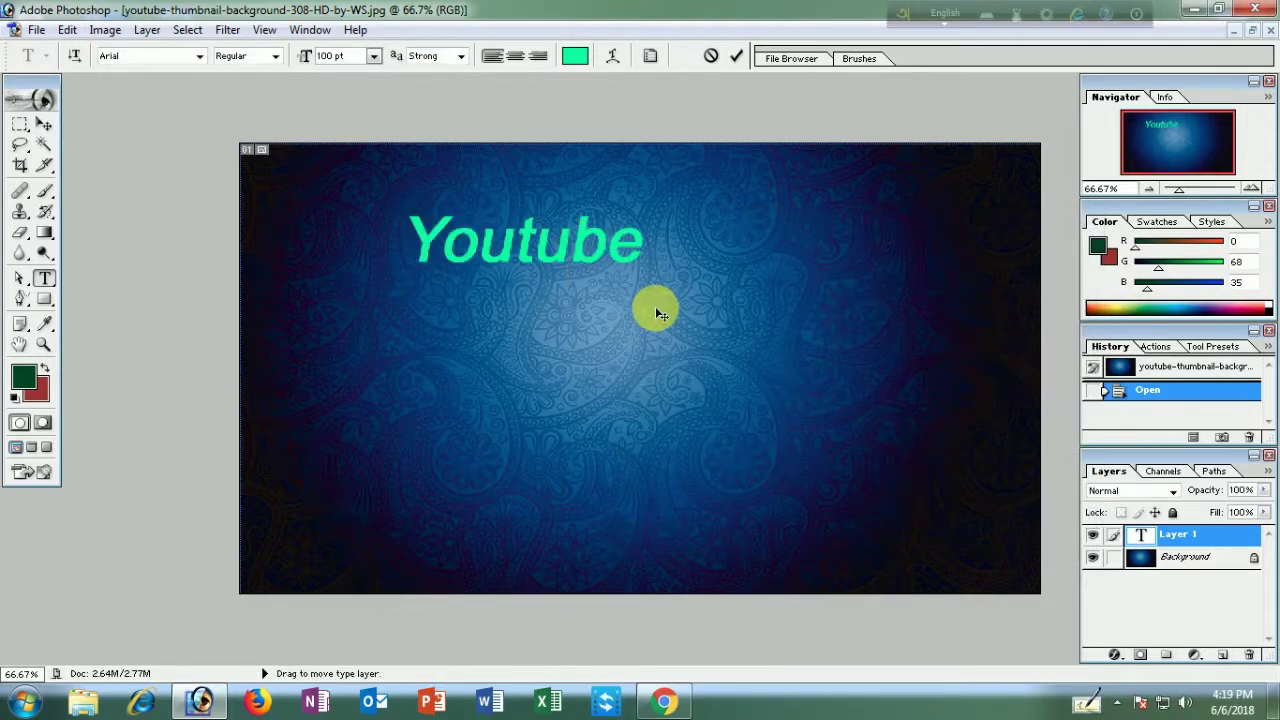
Shift the text slightly downward and add a second line reading "Thumbnail" below "Youtube".
{"action": "left_click_drag", "start_coordinate": [660, 314], "coordinate": [672, 326]}
{"action": "left_click_drag", "start_coordinate": [430, 265], "coordinate": [680, 294]}
{"action": "left_click", "coordinate": [668, 266]}
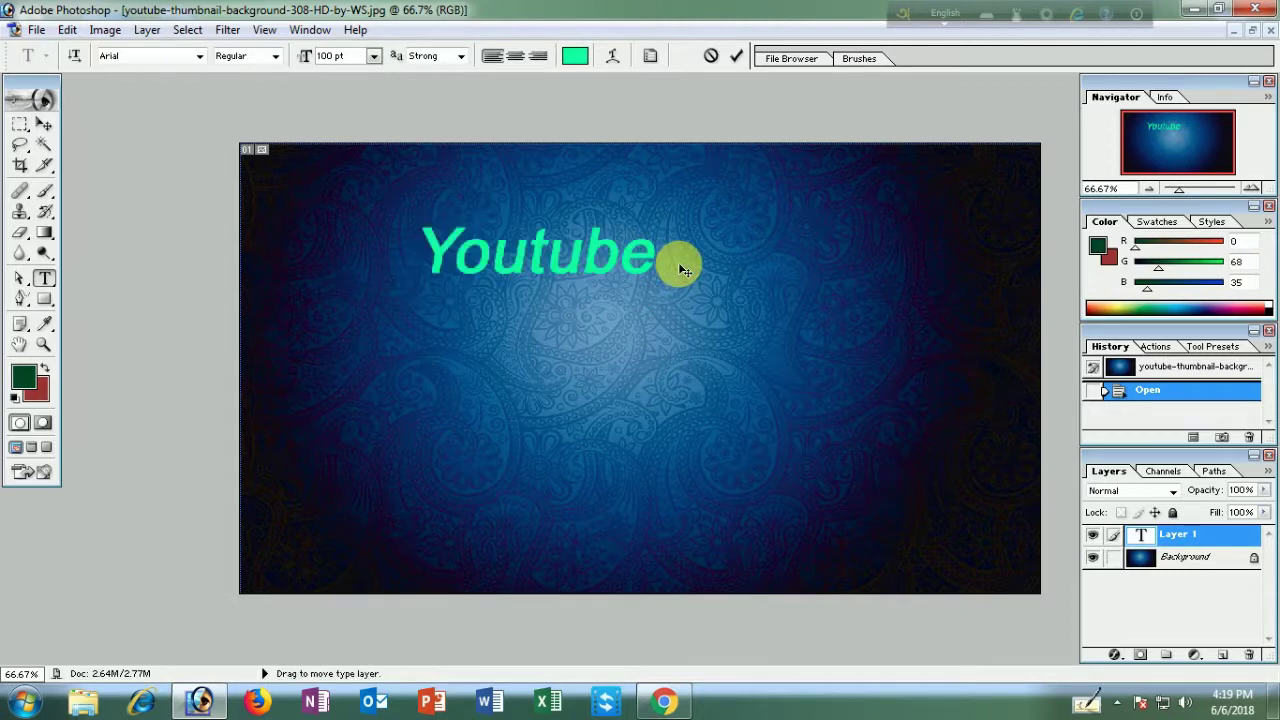
{"action": "key", "text": "Return"}
{"action": "type", "text": "T"}
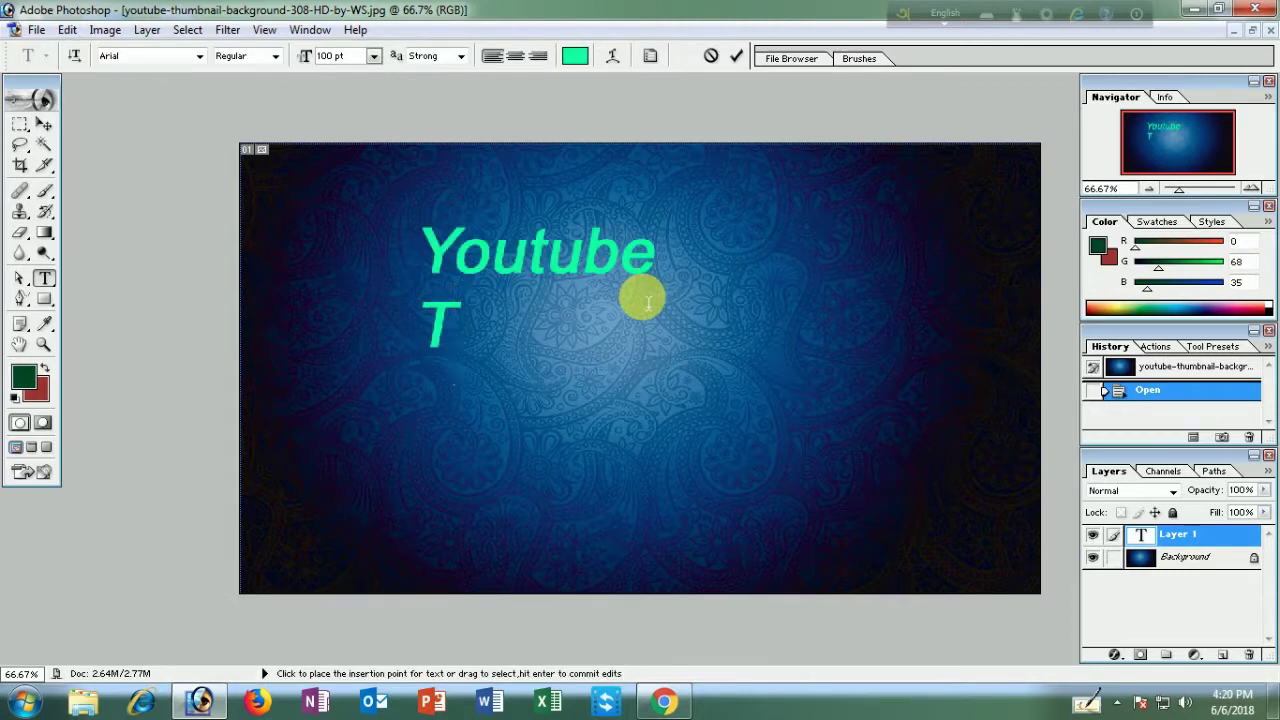
{"action": "type", "text": "humbnail"}
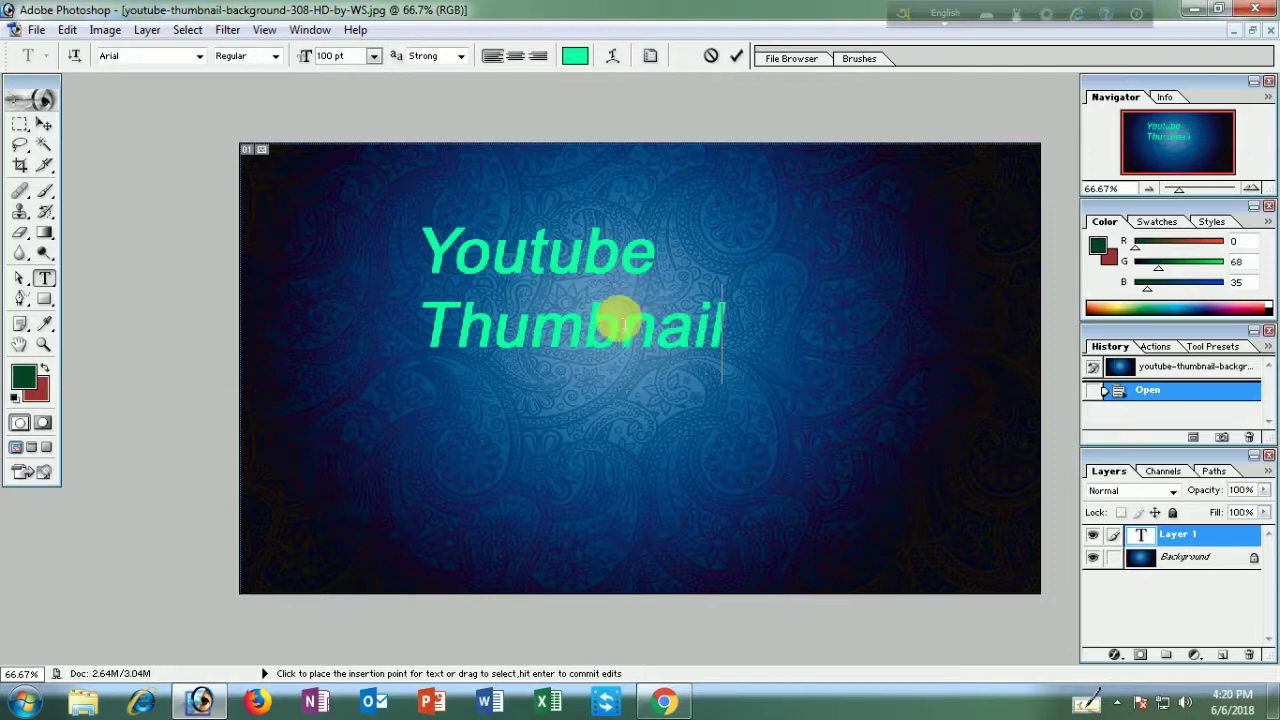
{"action": "left_click_drag", "start_coordinate": [421, 343], "coordinate": [721, 393]}
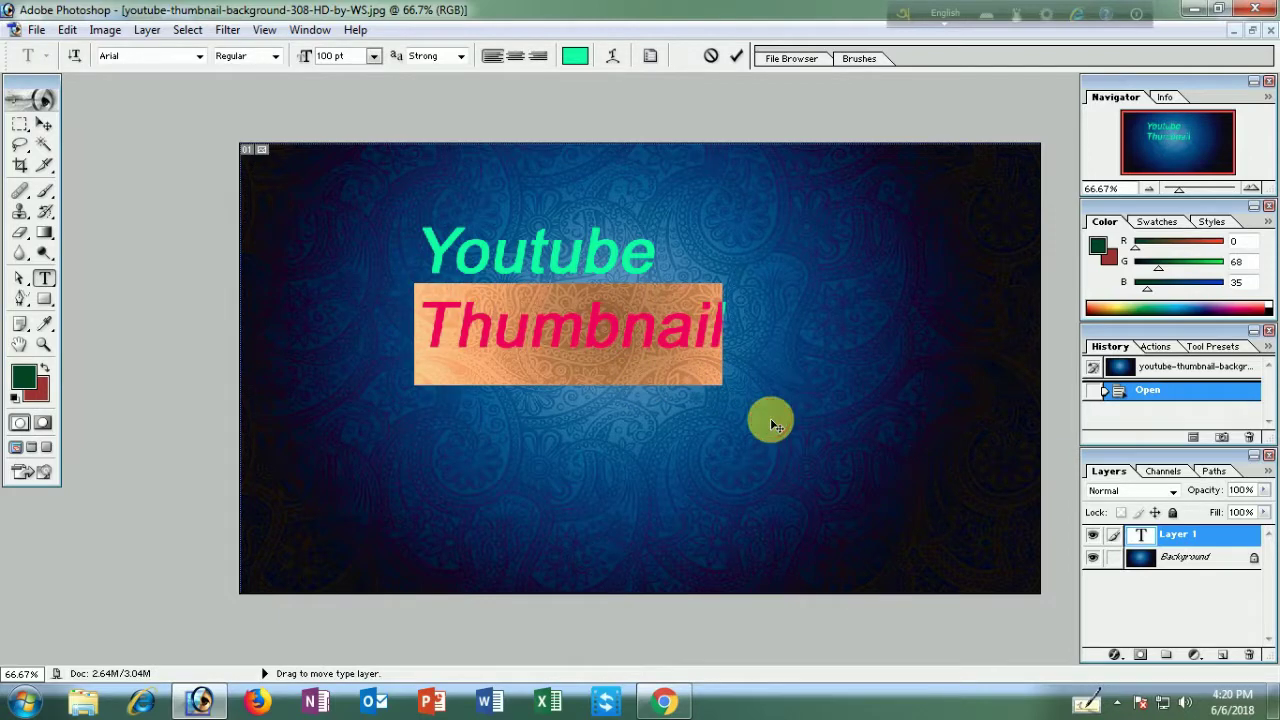
{"action": "left_click", "coordinate": [697, 277]}
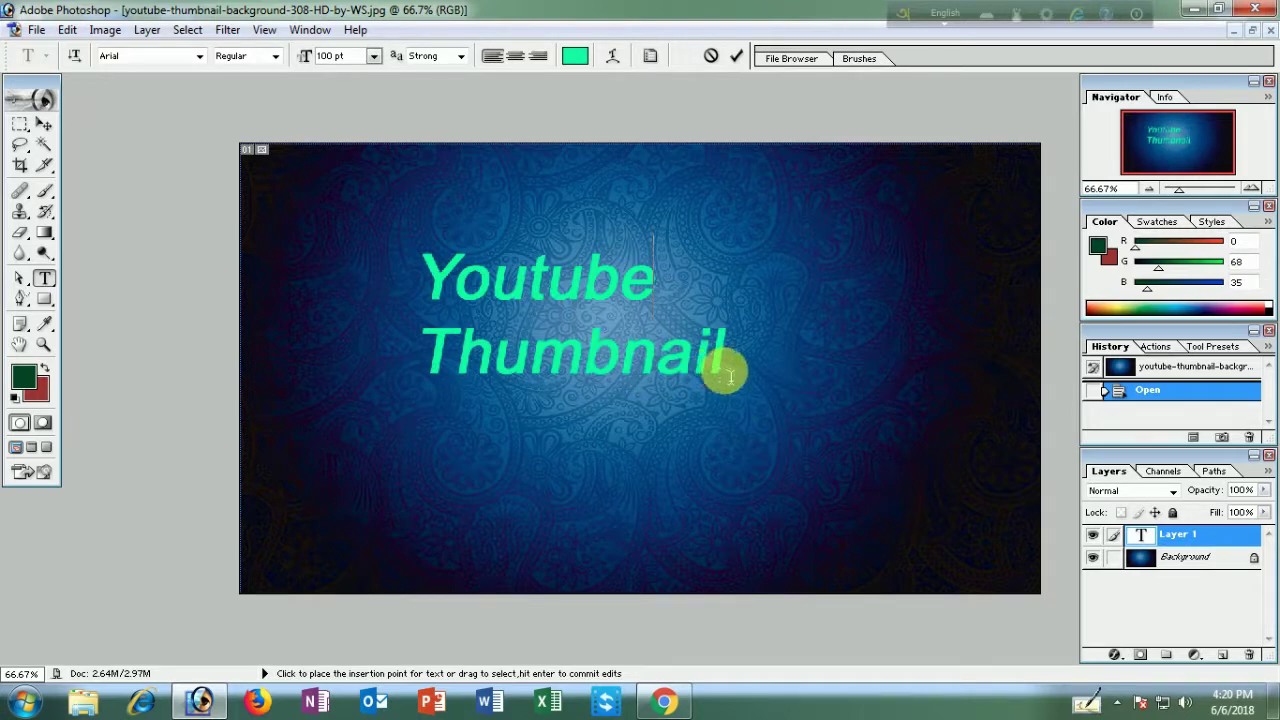
Select both lines of text and add a Drop Shadow layer style to the text layer.
{"action": "left_click_drag", "start_coordinate": [718, 367], "coordinate": [297, 240]}
{"action": "left_click", "coordinate": [150, 29]}
{"action": "mouse_move", "coordinate": [105, 29]}
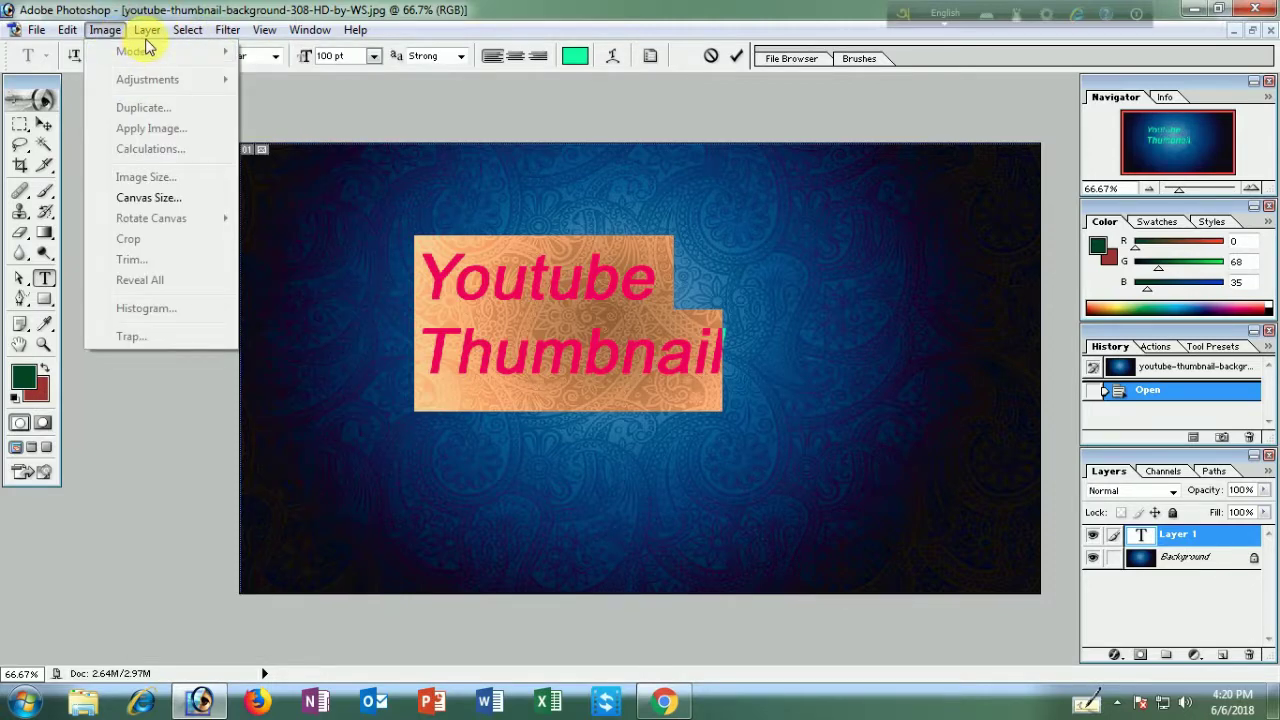
{"action": "mouse_move", "coordinate": [148, 35]}
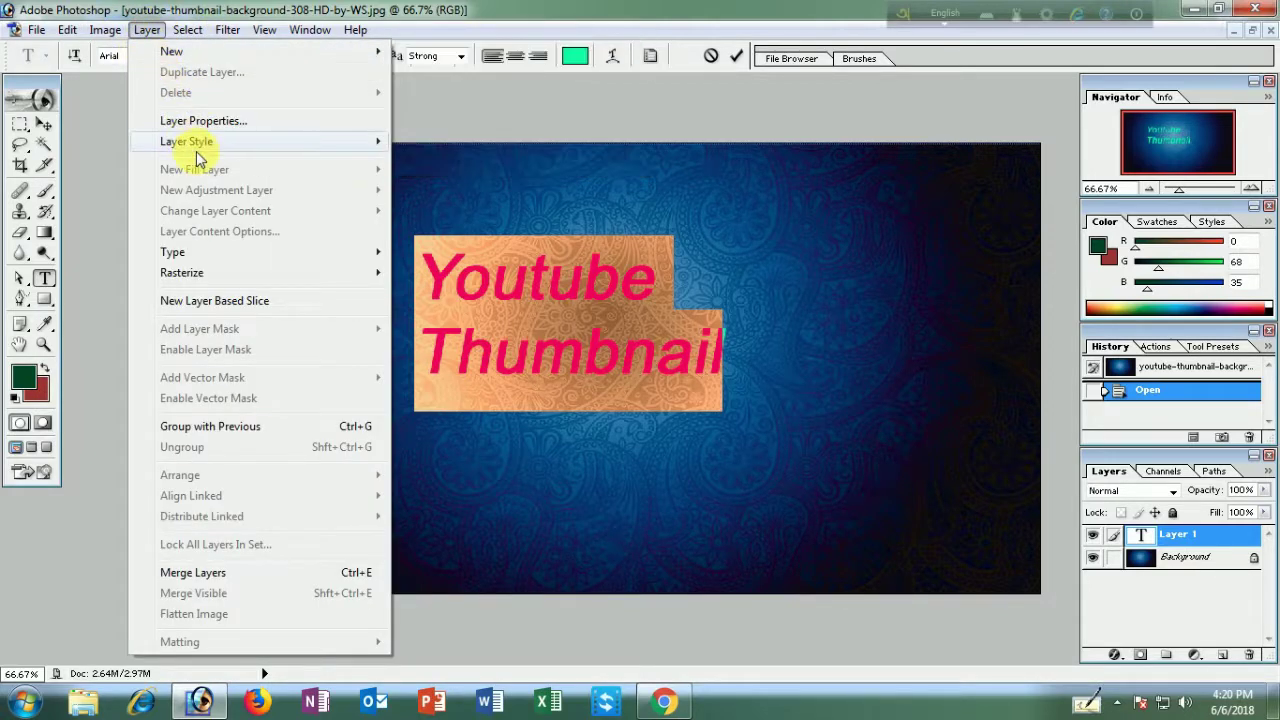
{"action": "mouse_move", "coordinate": [378, 148]}
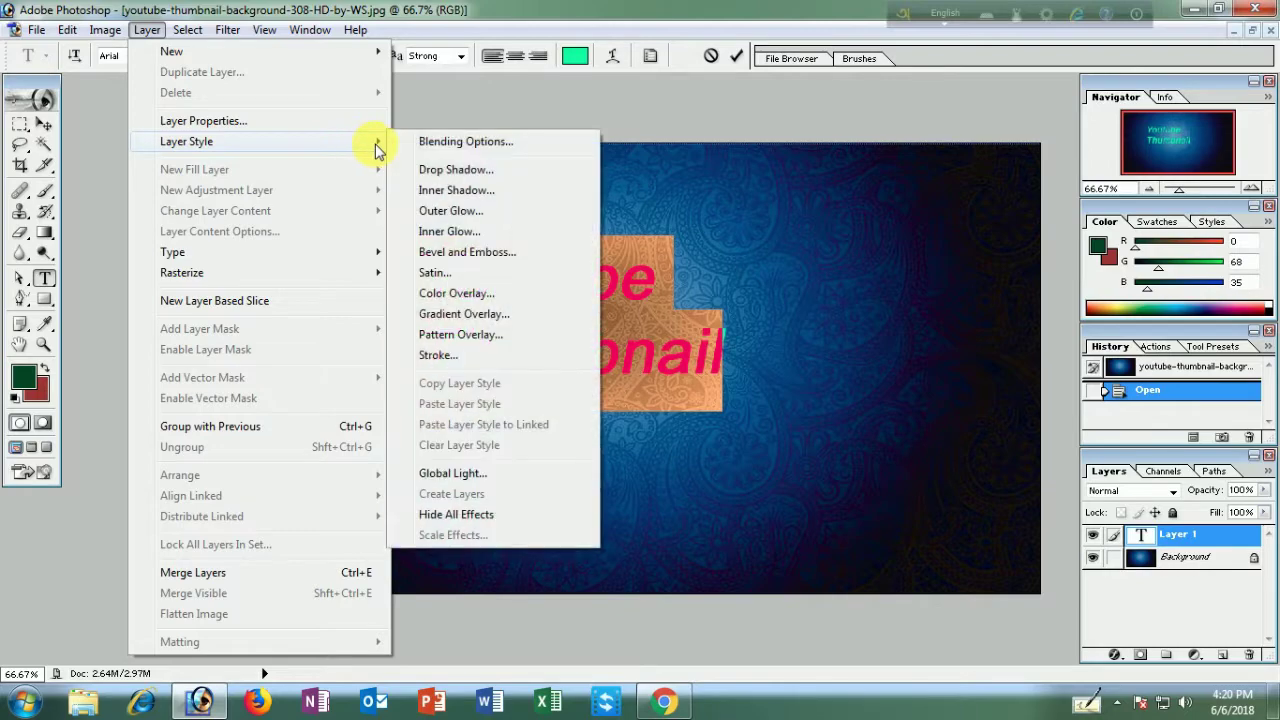
{"action": "left_click", "coordinate": [446, 148]}
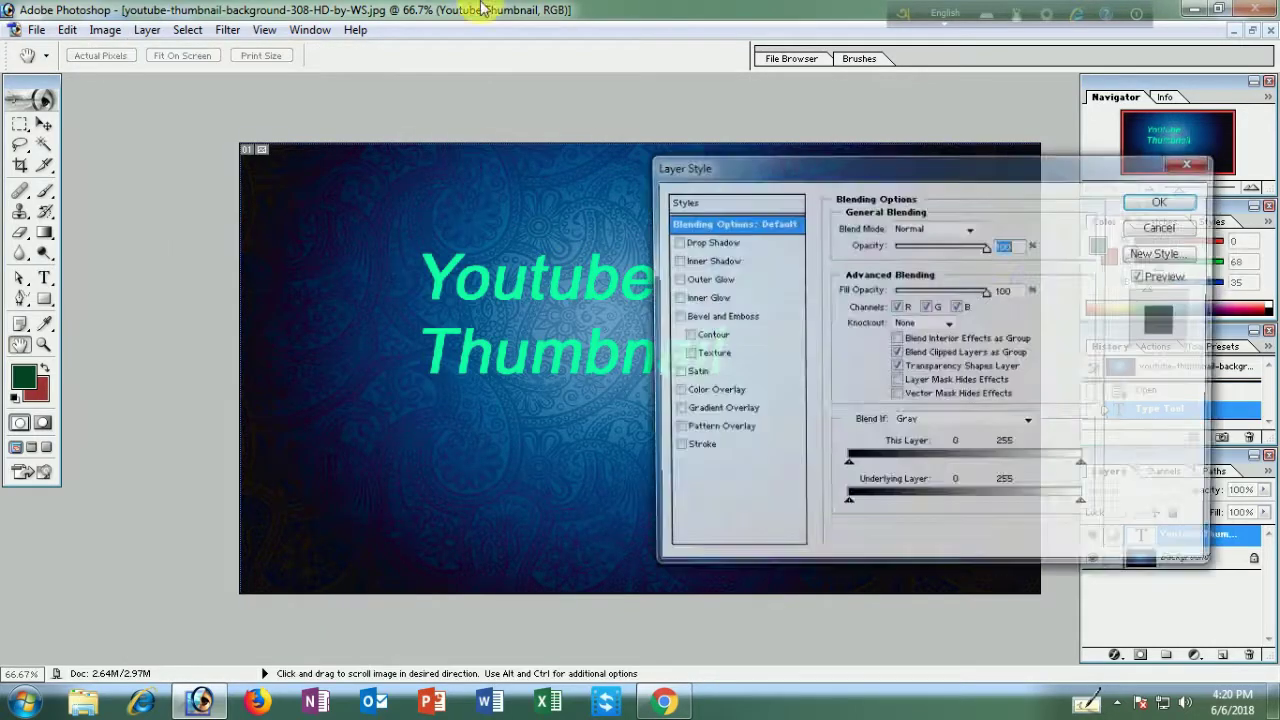
{"action": "left_click", "coordinate": [693, 243]}
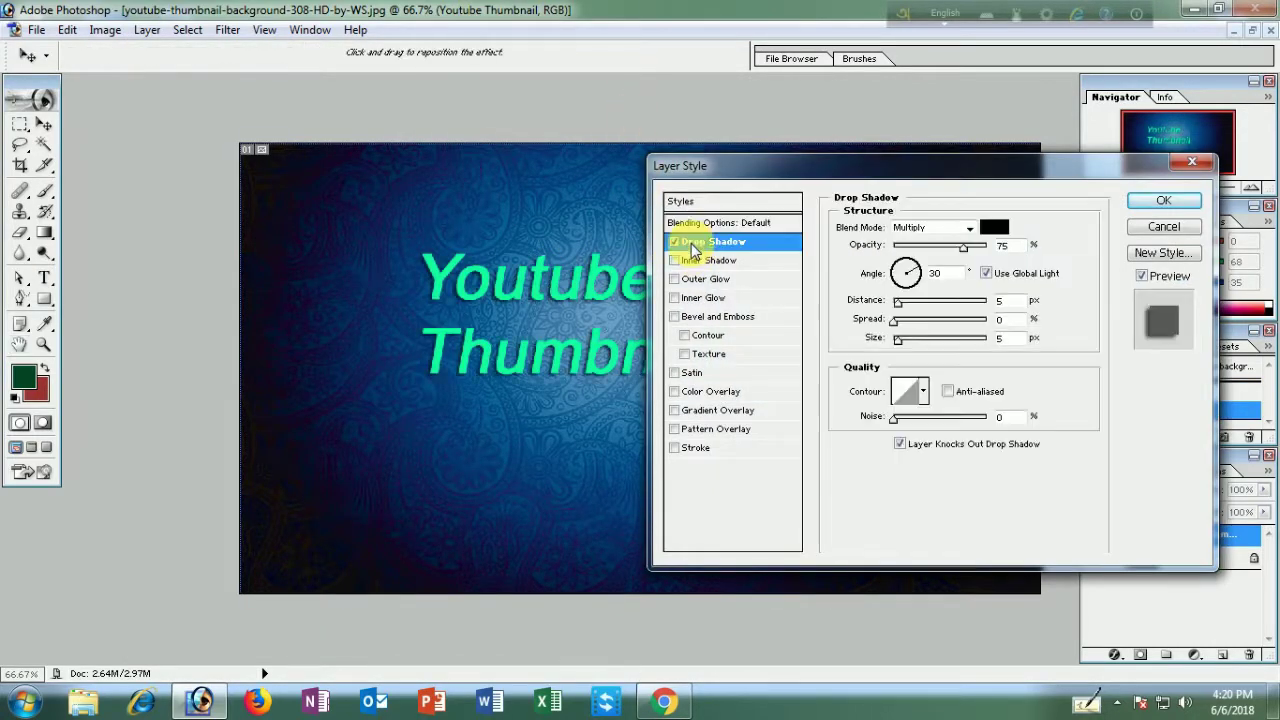
Add a Stroke with a solid colour fill to the "Youtube Thumbnail" text and open its colour for editing.
{"action": "left_click", "coordinate": [690, 449]}
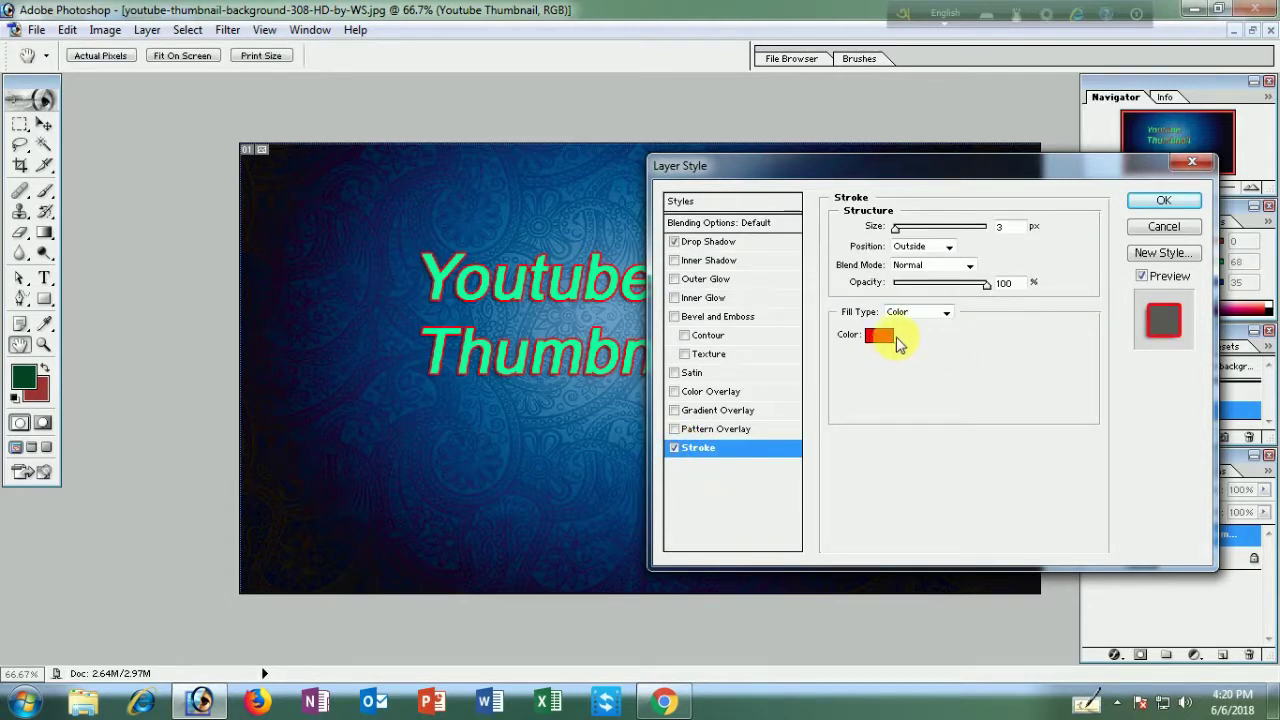
{"action": "left_click", "coordinate": [947, 316]}
{"action": "left_click", "coordinate": [898, 323]}
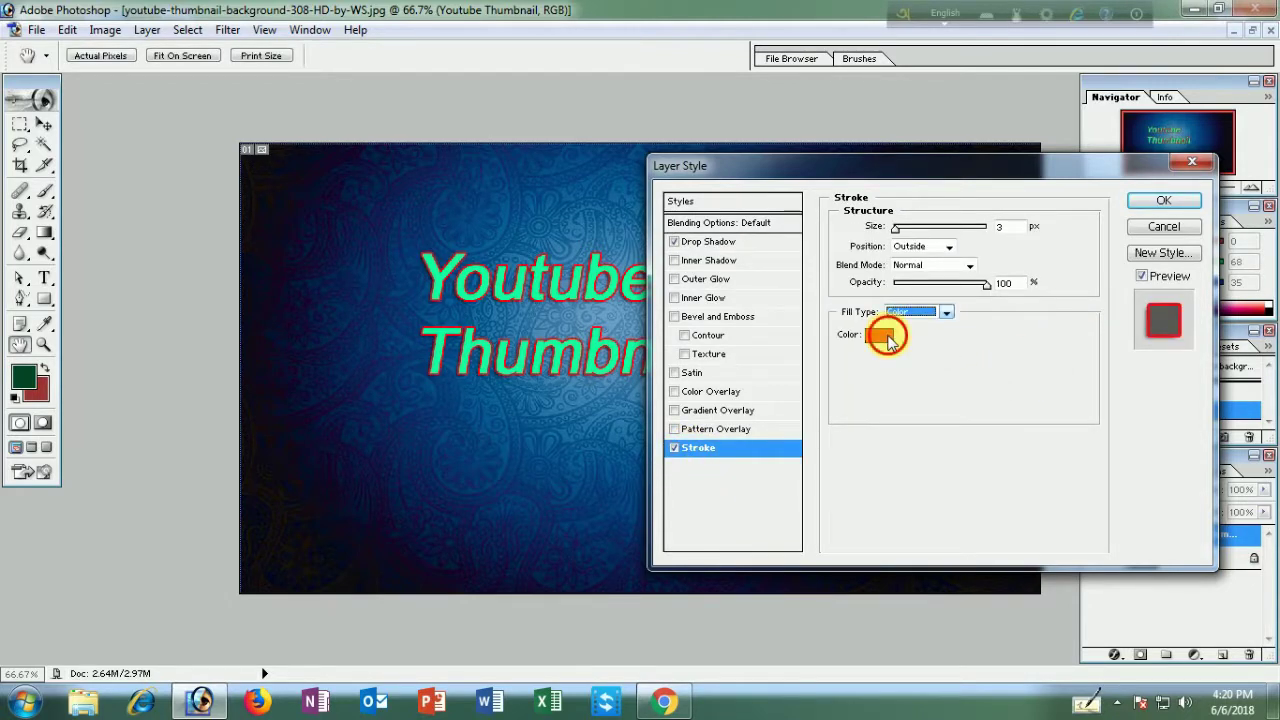
{"action": "left_click", "coordinate": [880, 336]}
Try white, muted and dark reds, teal, cyan and black as the stroke colour.
{"action": "left_click", "coordinate": [648, 273]}
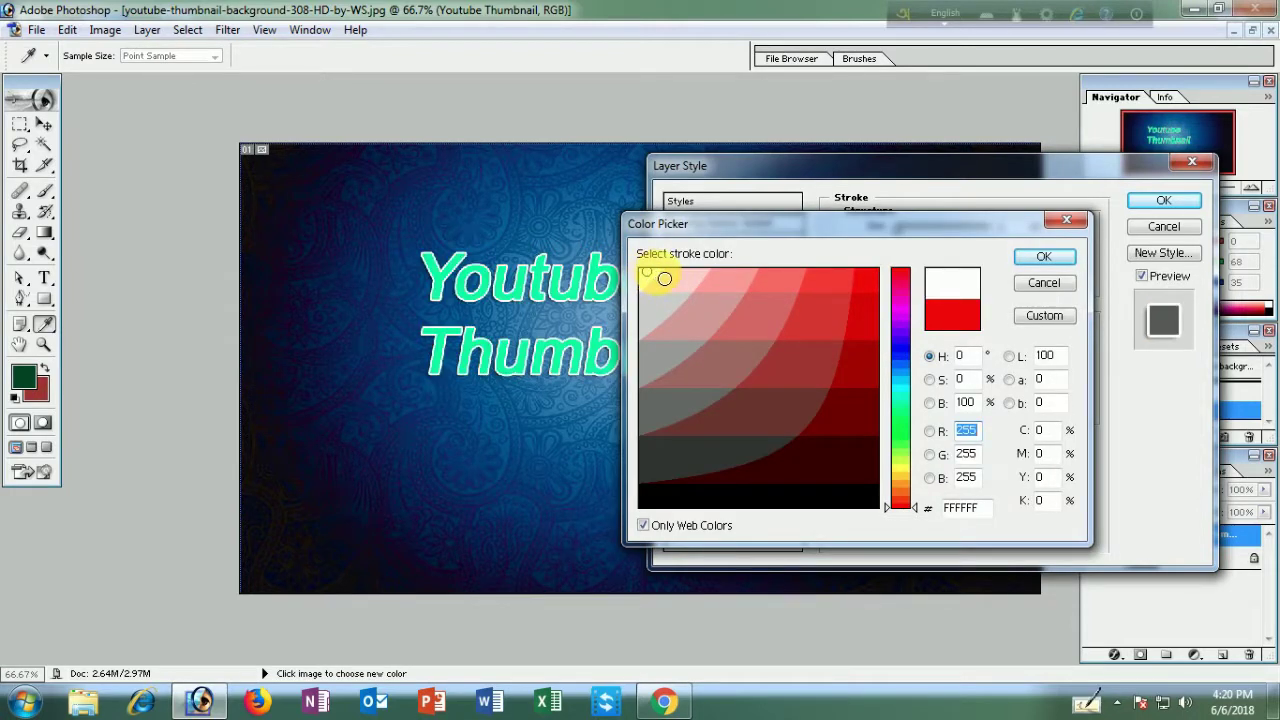
{"action": "left_click", "coordinate": [669, 300]}
{"action": "left_click", "coordinate": [722, 368]}
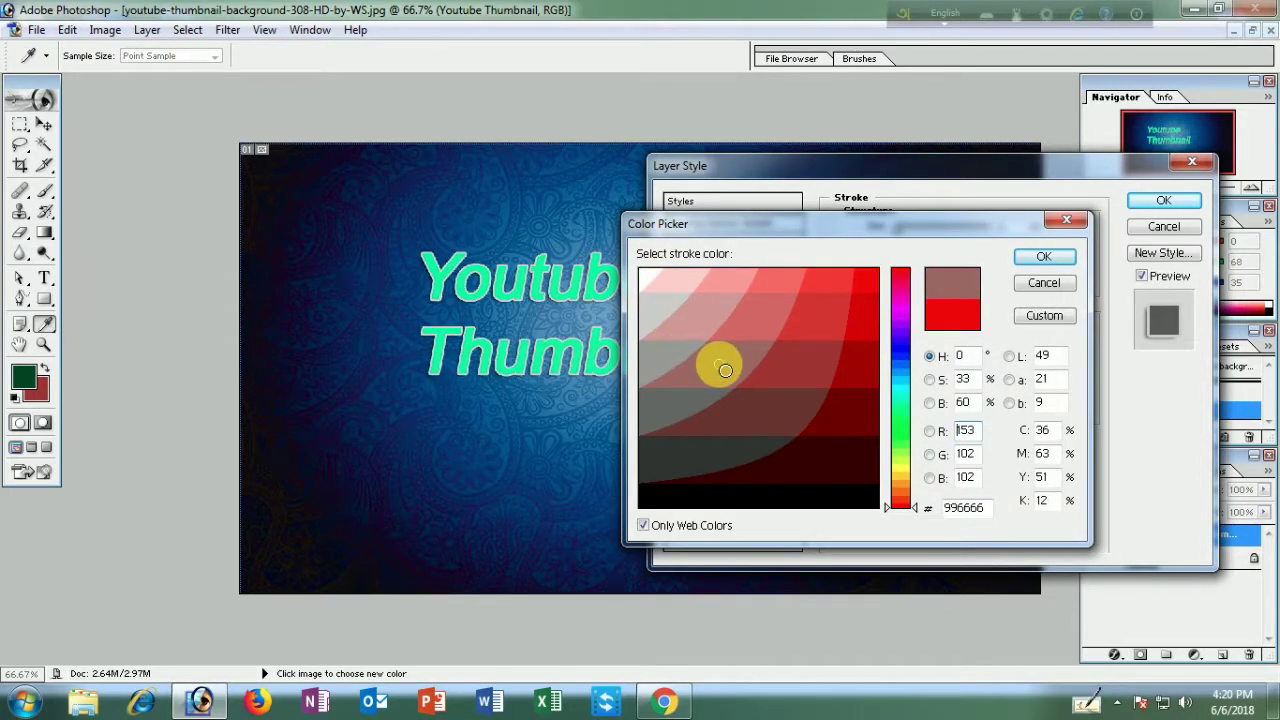
{"action": "left_click", "coordinate": [766, 406]}
{"action": "left_click", "coordinate": [806, 372]}
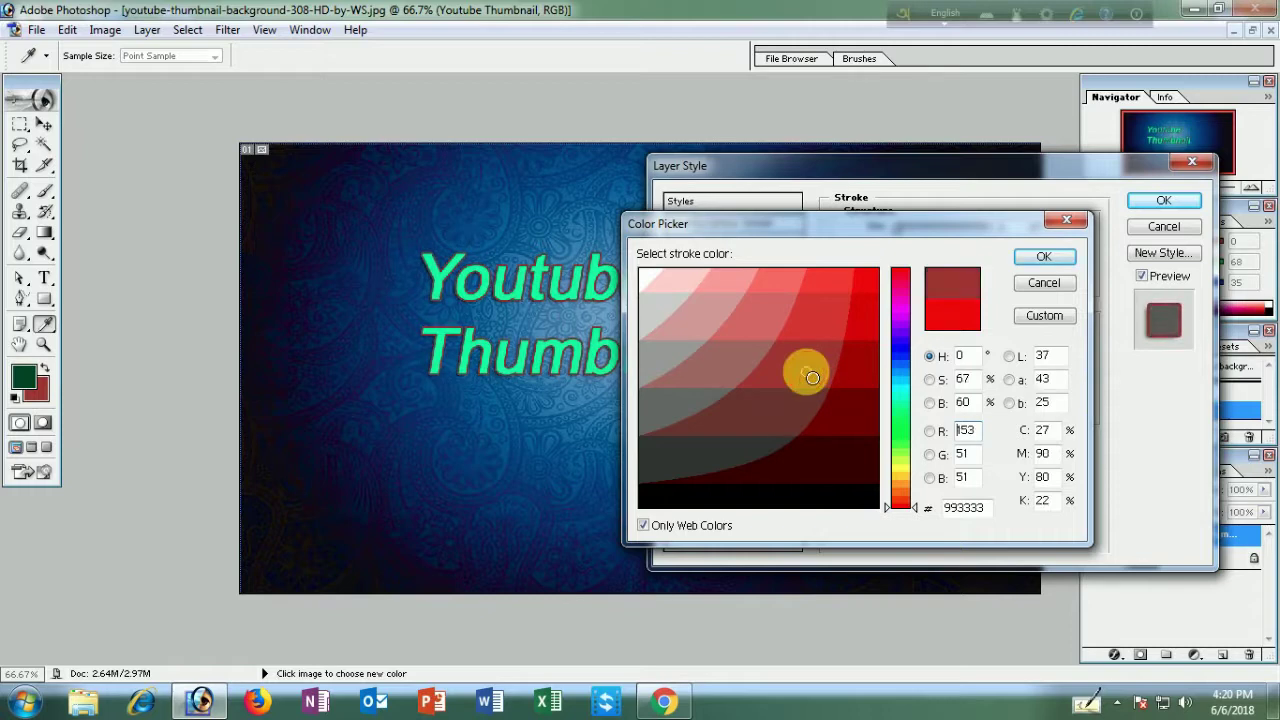
{"action": "left_click", "coordinate": [849, 376]}
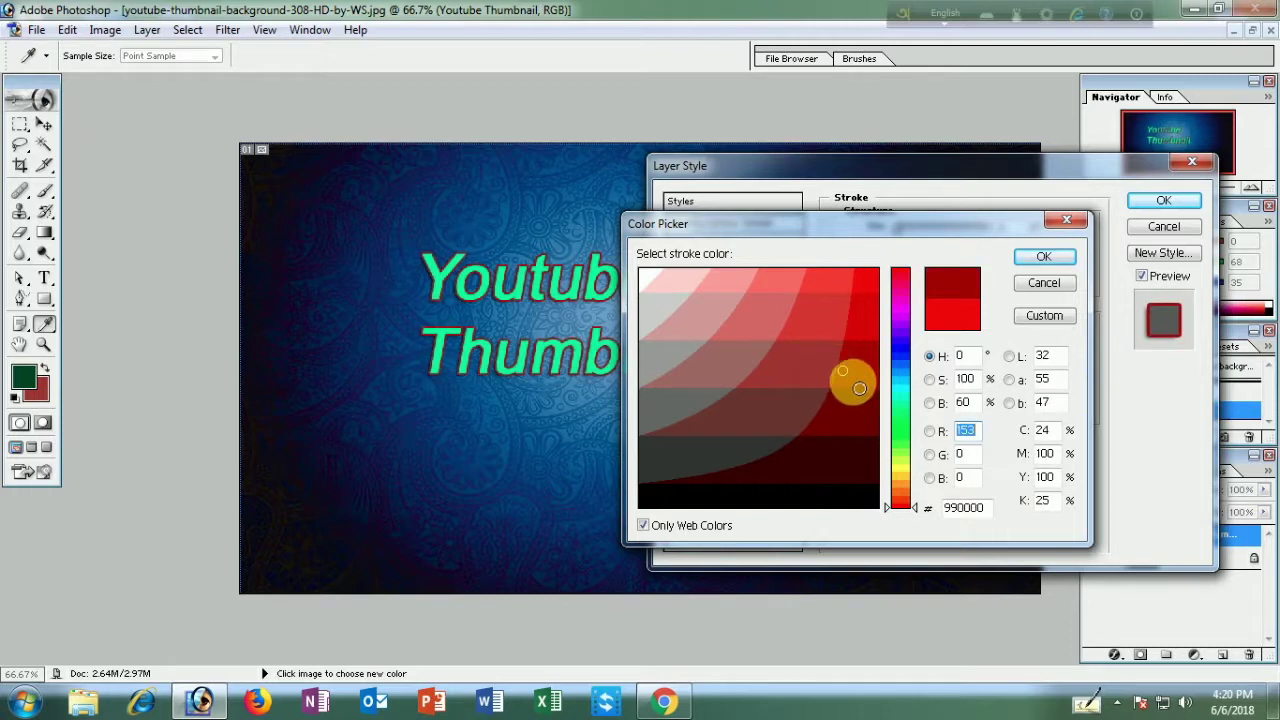
{"action": "left_click", "coordinate": [838, 456]}
{"action": "left_click", "coordinate": [846, 407]}
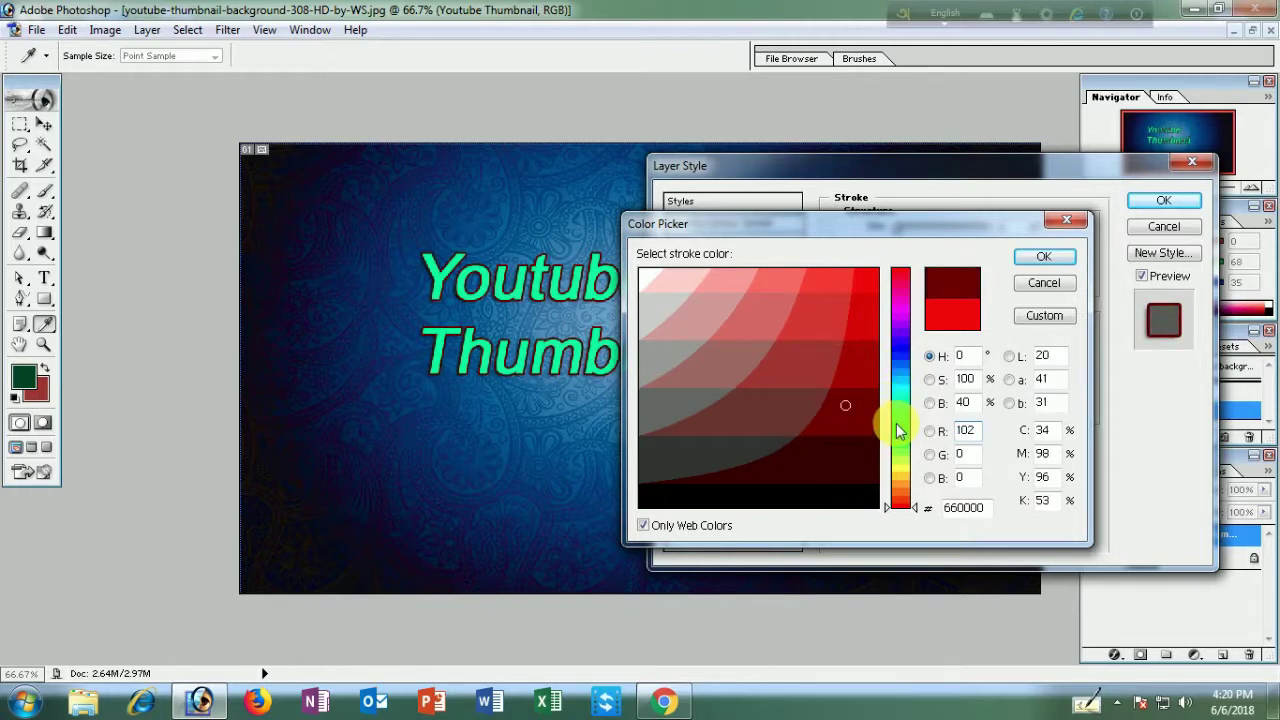
{"action": "left_click", "coordinate": [899, 423]}
{"action": "left_click", "coordinate": [896, 385]}
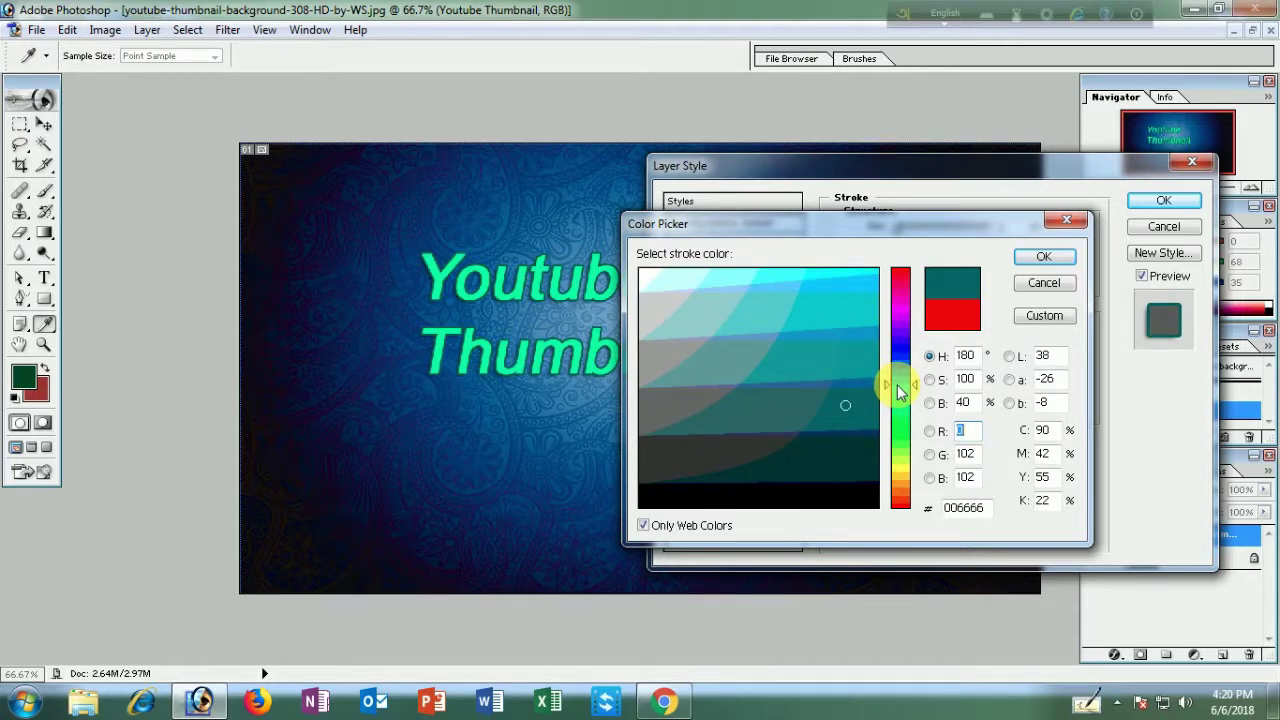
{"action": "left_click", "coordinate": [797, 274]}
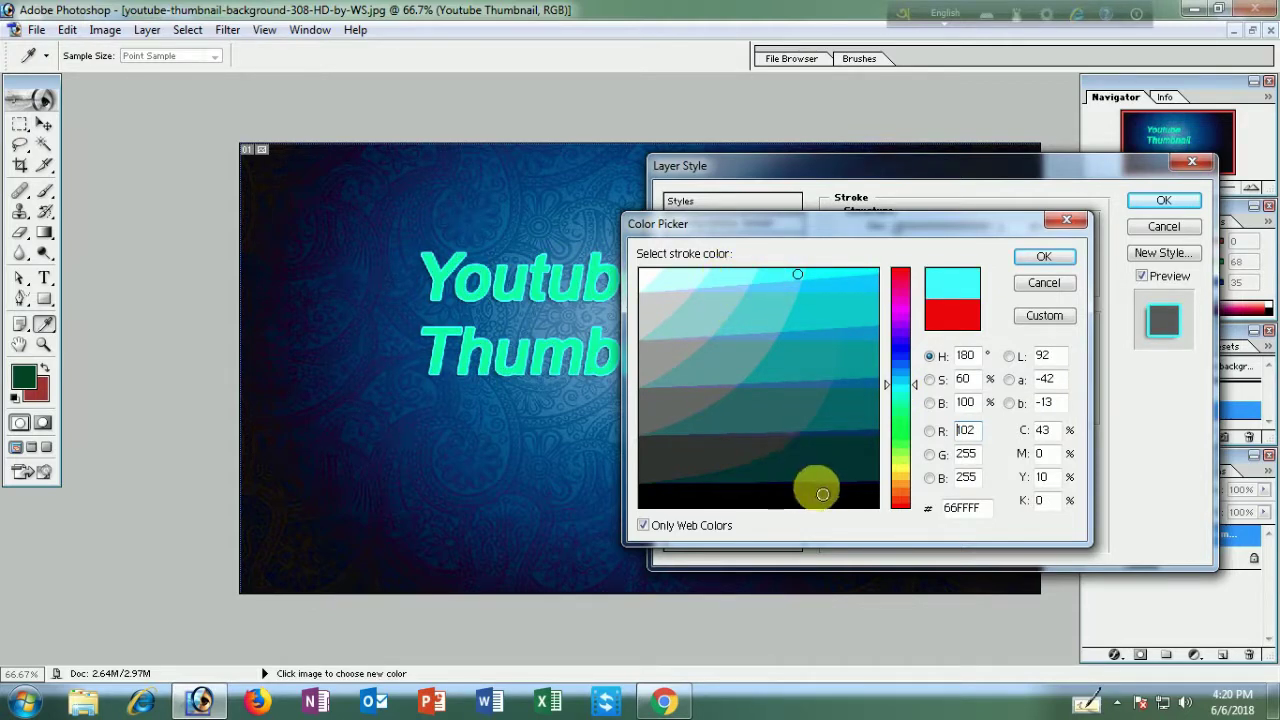
{"action": "left_click", "coordinate": [817, 489]}
{"action": "left_click", "coordinate": [897, 494]}
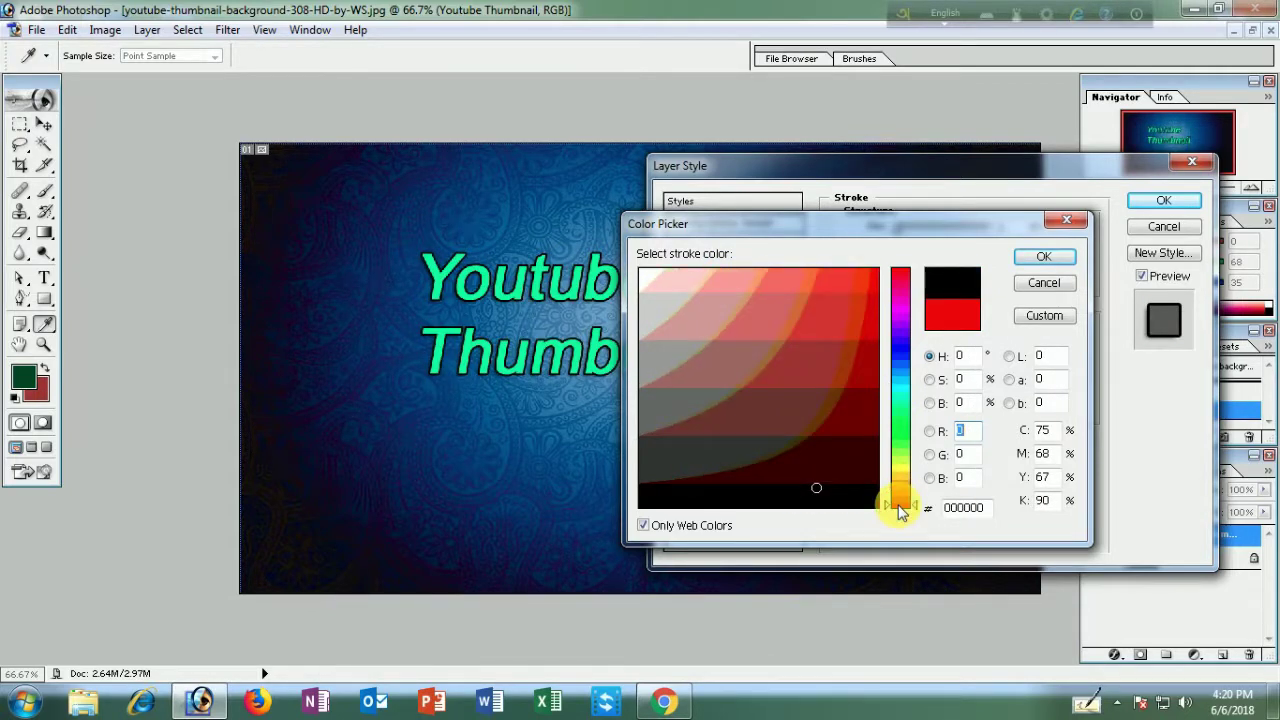
Set the stroke colour to pure red (FF0000) and apply the layer style to the text.
{"action": "left_click", "coordinate": [874, 277]}
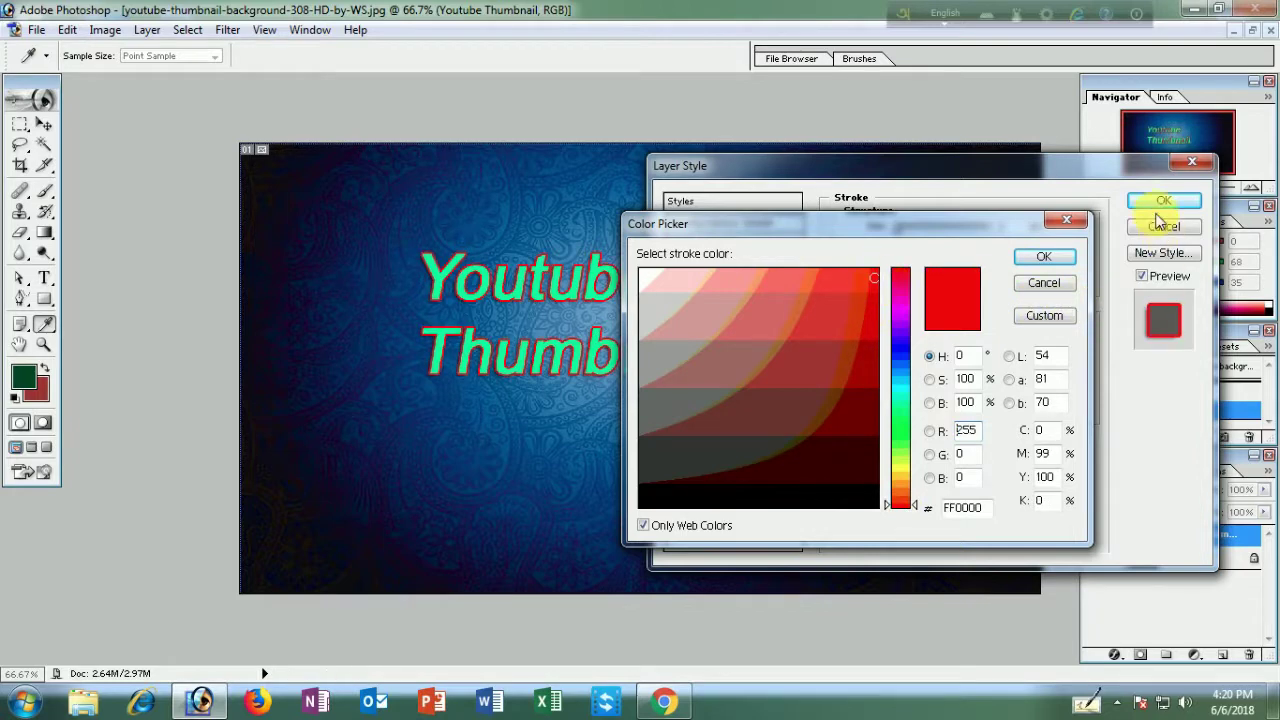
{"action": "left_click", "coordinate": [1044, 256]}
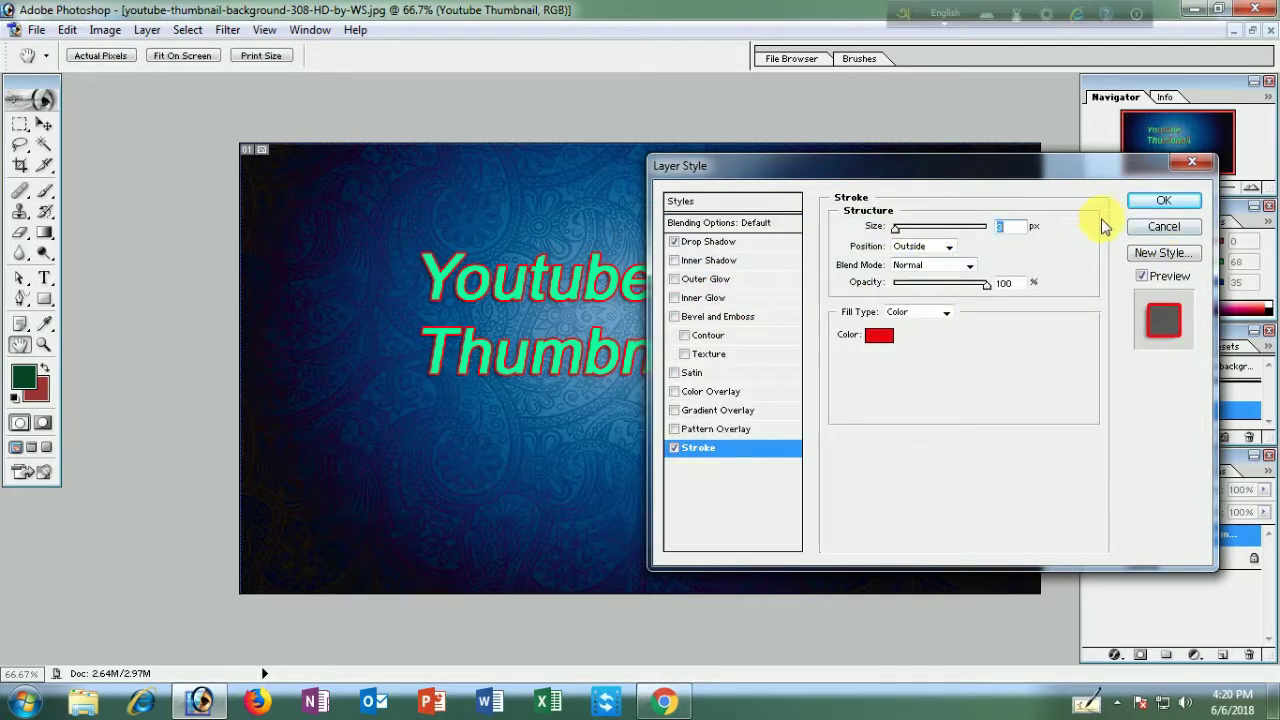
{"action": "left_click", "coordinate": [1166, 200]}
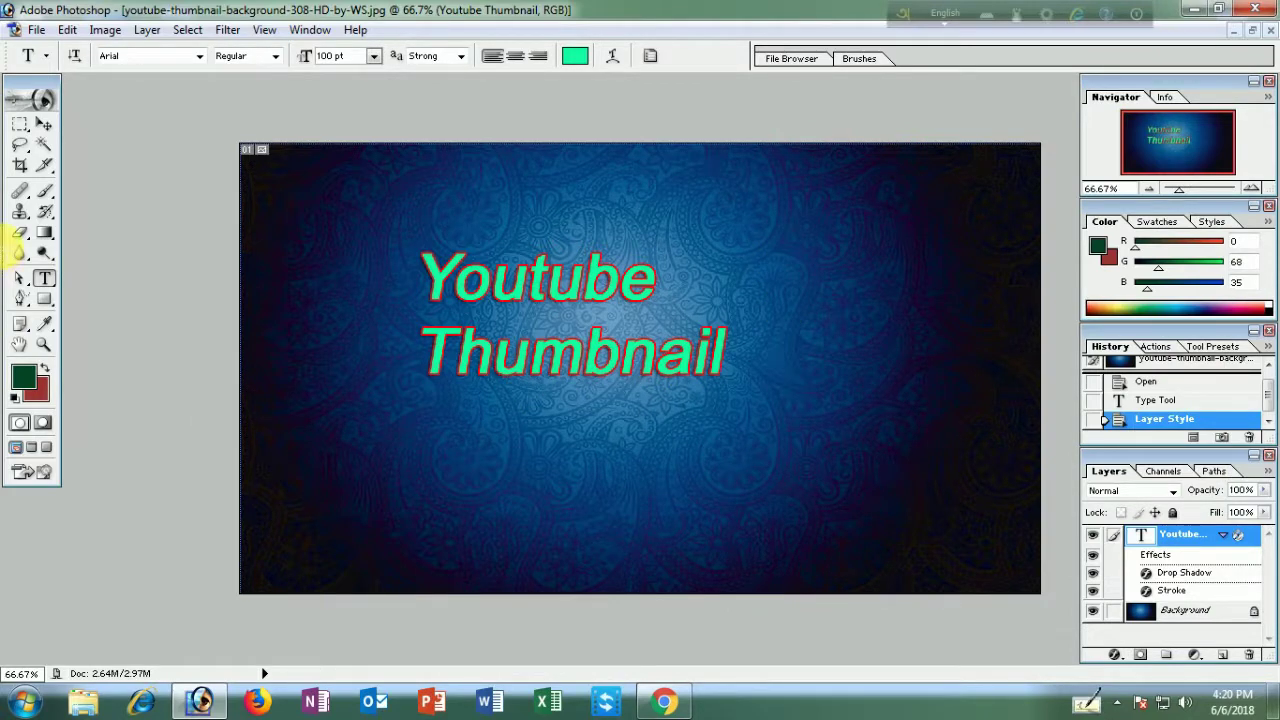
Add the text "Make" as a separate layer above "Youtube" and shift it toward the upper-left corner of the image.
{"action": "left_click", "coordinate": [44, 278]}
{"action": "left_click", "coordinate": [314, 256]}
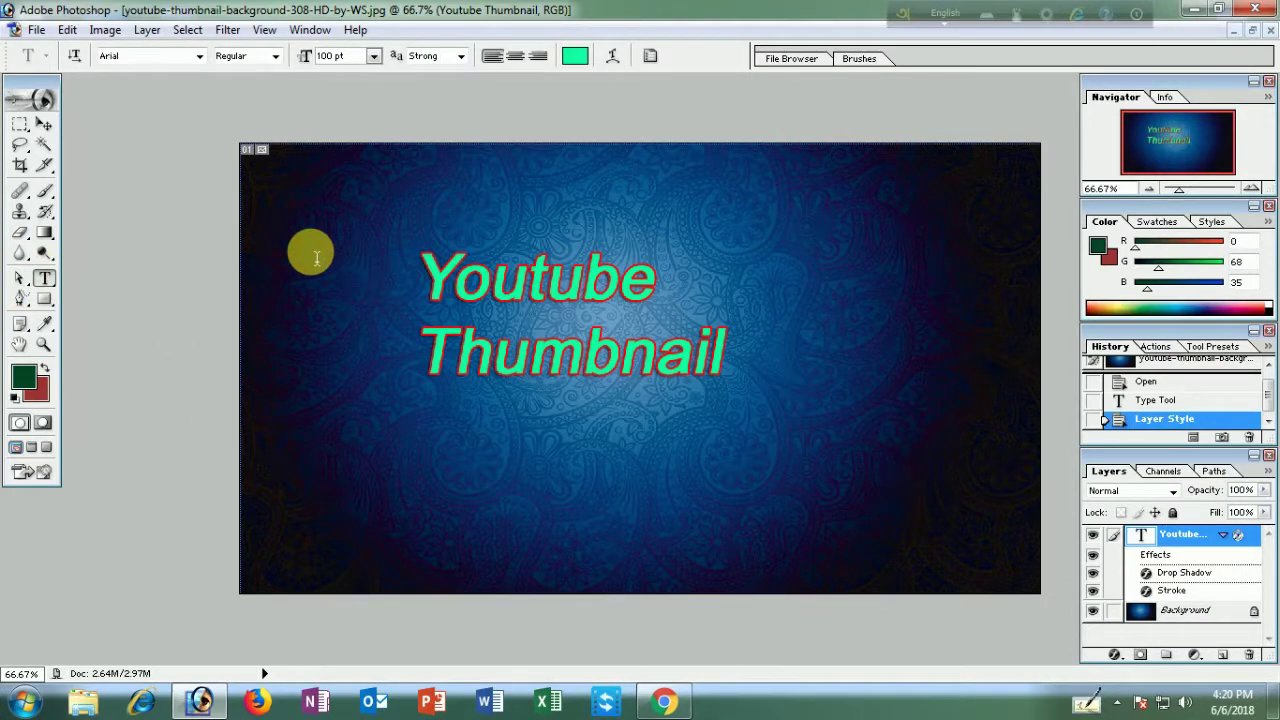
{"action": "type", "text": "Make"}
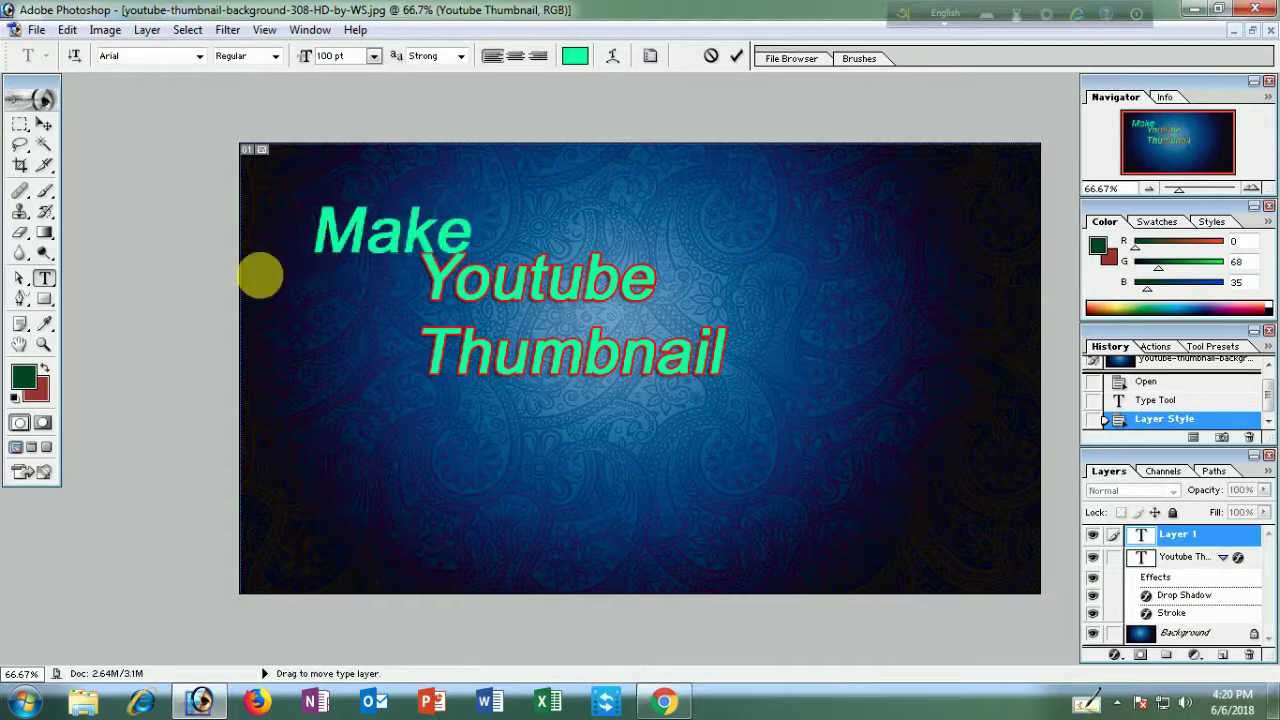
{"action": "left_click", "coordinate": [20, 278]}
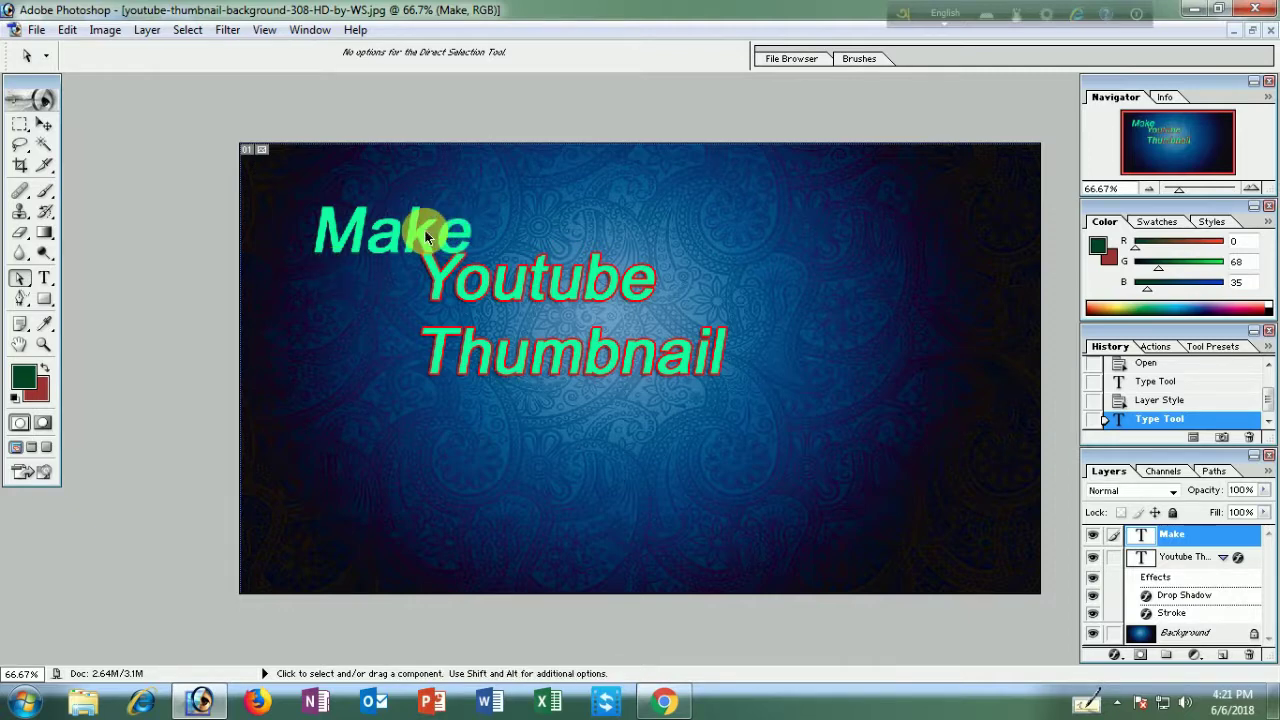
{"action": "left_click", "coordinate": [44, 124]}
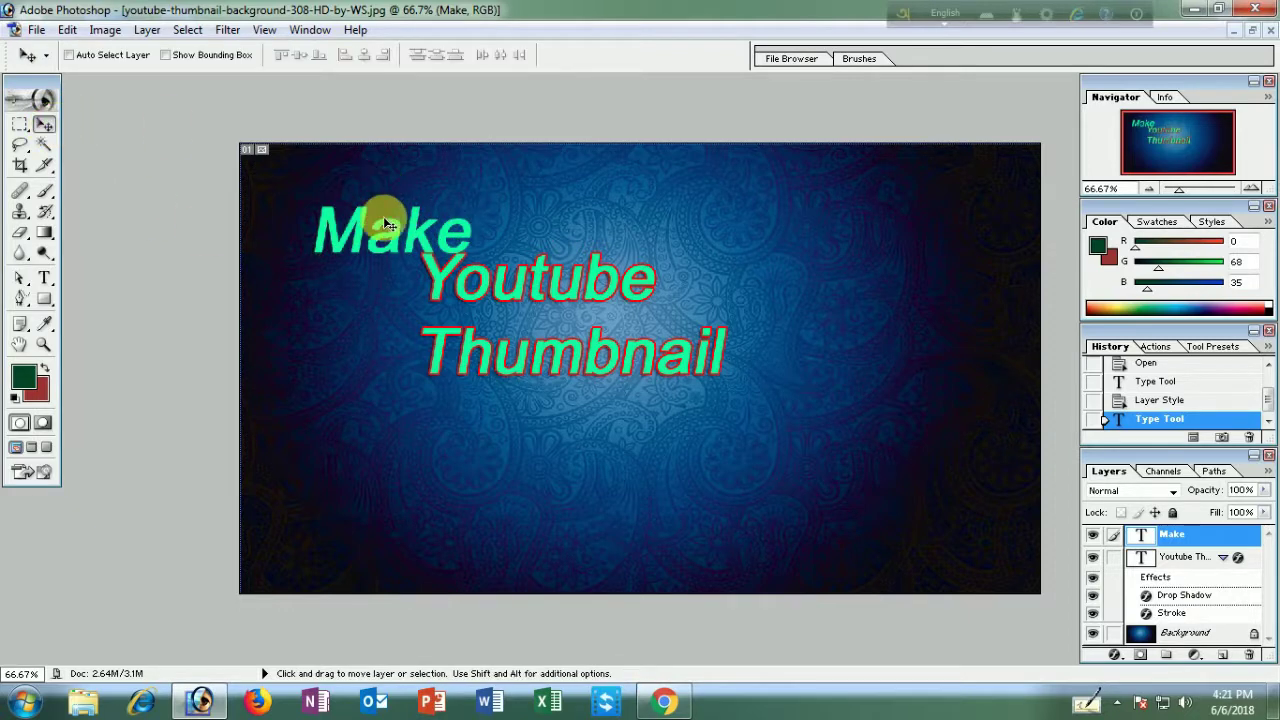
{"action": "left_click_drag", "start_coordinate": [378, 229], "coordinate": [349, 209]}
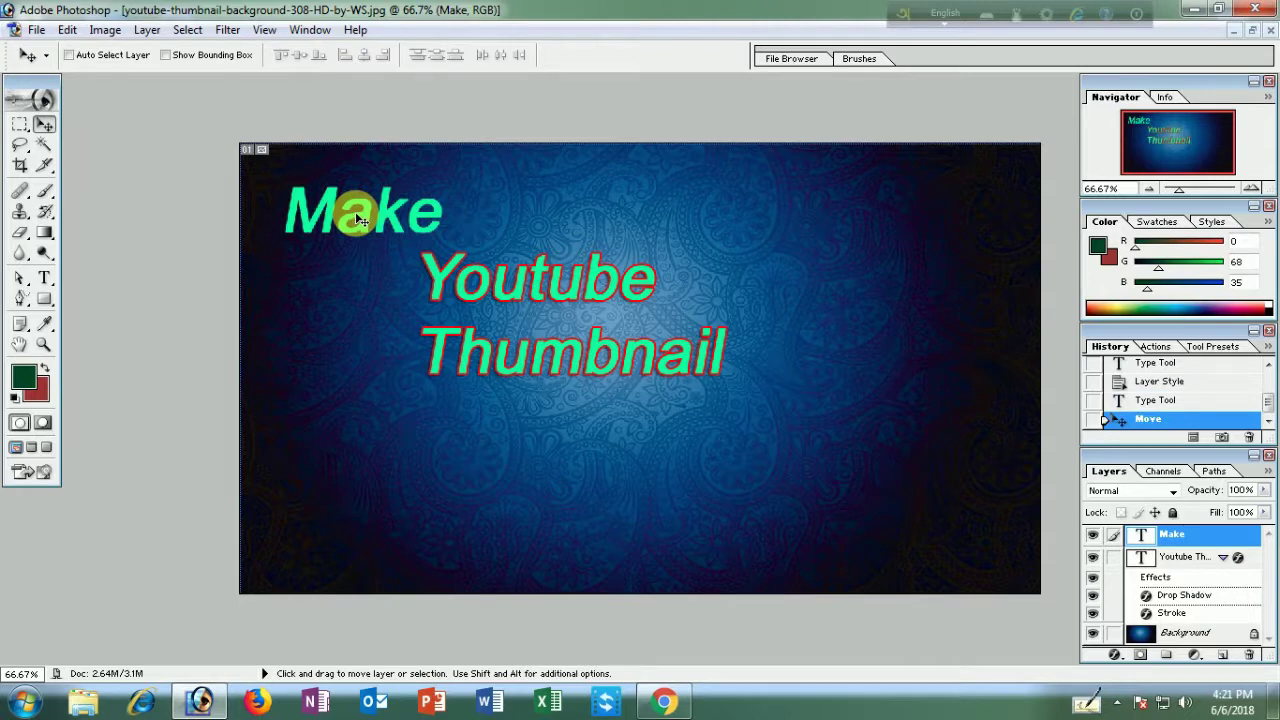
Rotate the "Make" text about 45° counterclockwise and place it slightly lower and further left, beside "Youtube".
{"action": "key", "text": "ctrl+t"}
{"action": "left_click_drag", "start_coordinate": [511, 208], "coordinate": [401, 227]}
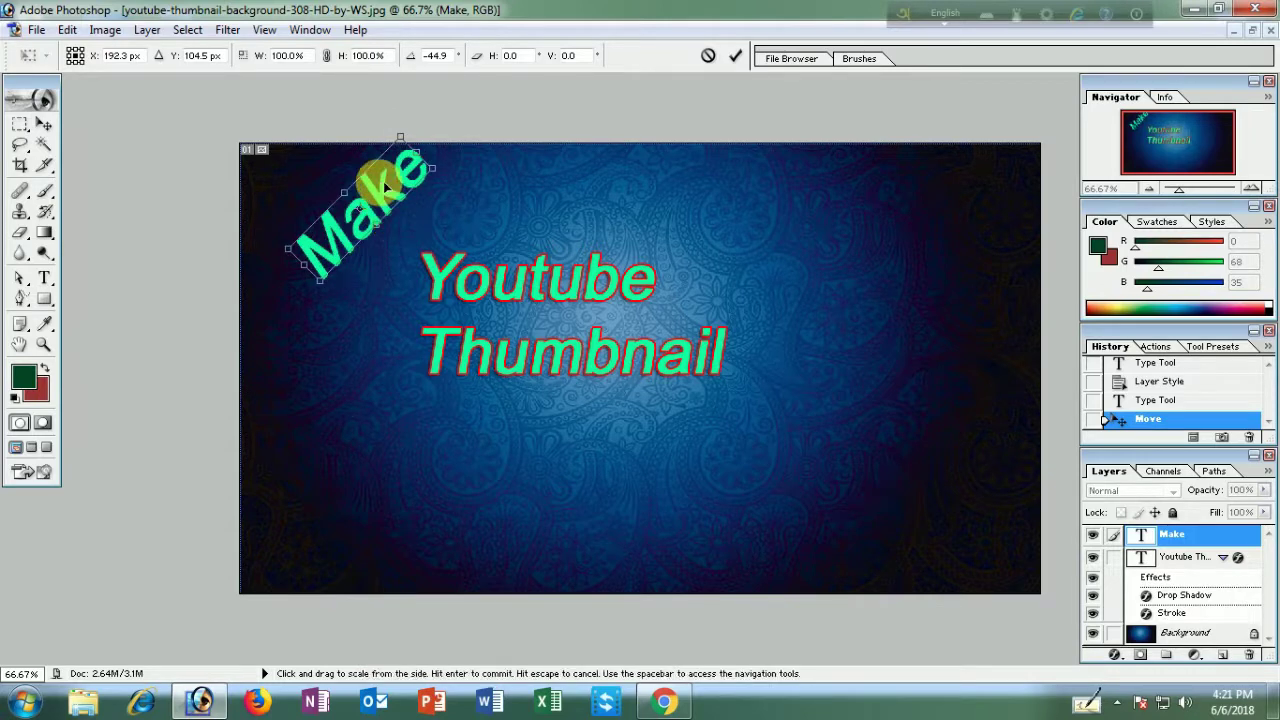
{"action": "left_click_drag", "start_coordinate": [382, 184], "coordinate": [360, 211]}
{"action": "key", "text": "Return"}
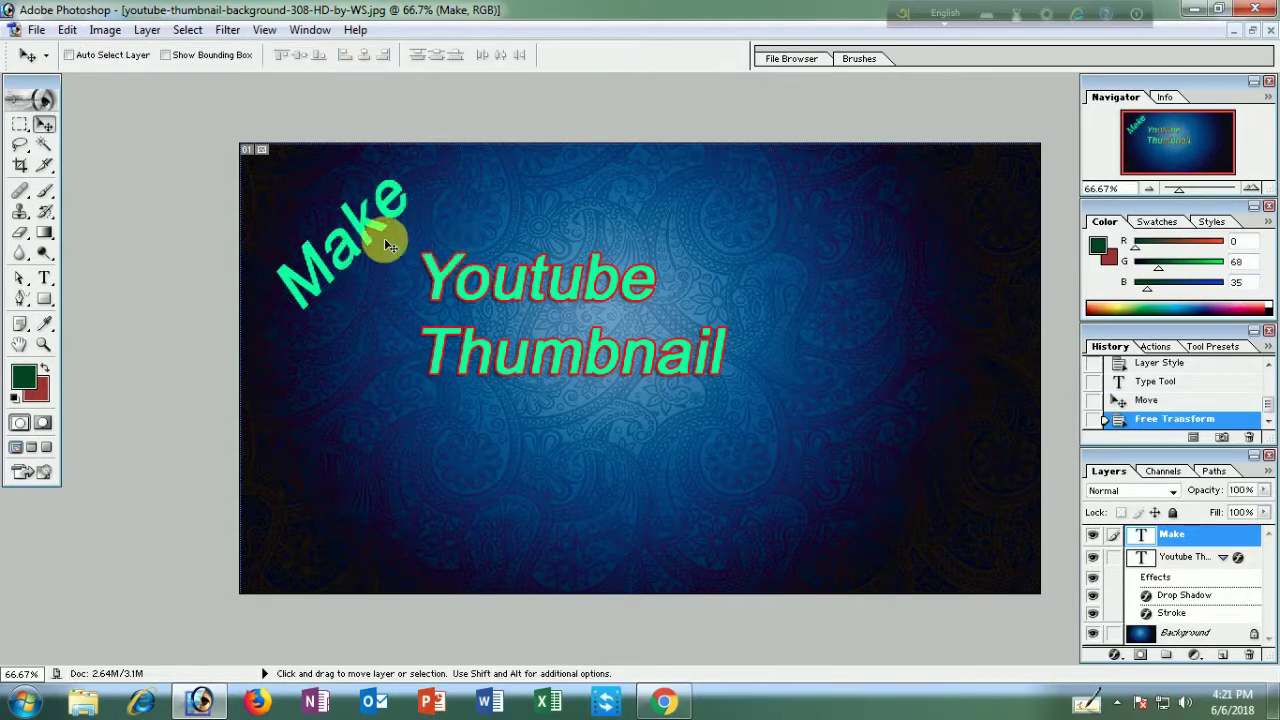
Select the word "Make" and add Drop Shadow and red Stroke effects to its layer.
{"action": "left_click", "coordinate": [44, 278]}
{"action": "left_click", "coordinate": [261, 273]}
{"action": "left_click", "coordinate": [44, 278]}
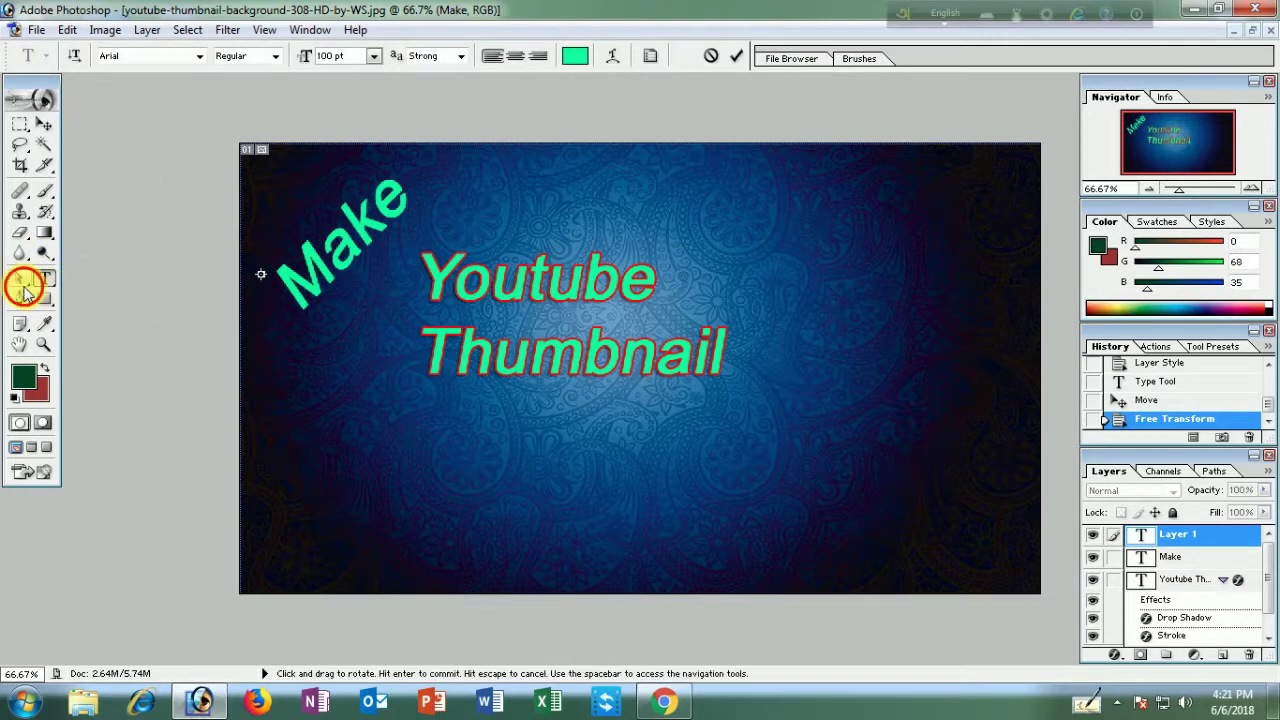
{"action": "left_click_drag", "start_coordinate": [283, 292], "coordinate": [313, 271]}
{"action": "double_click", "coordinate": [310, 268]}
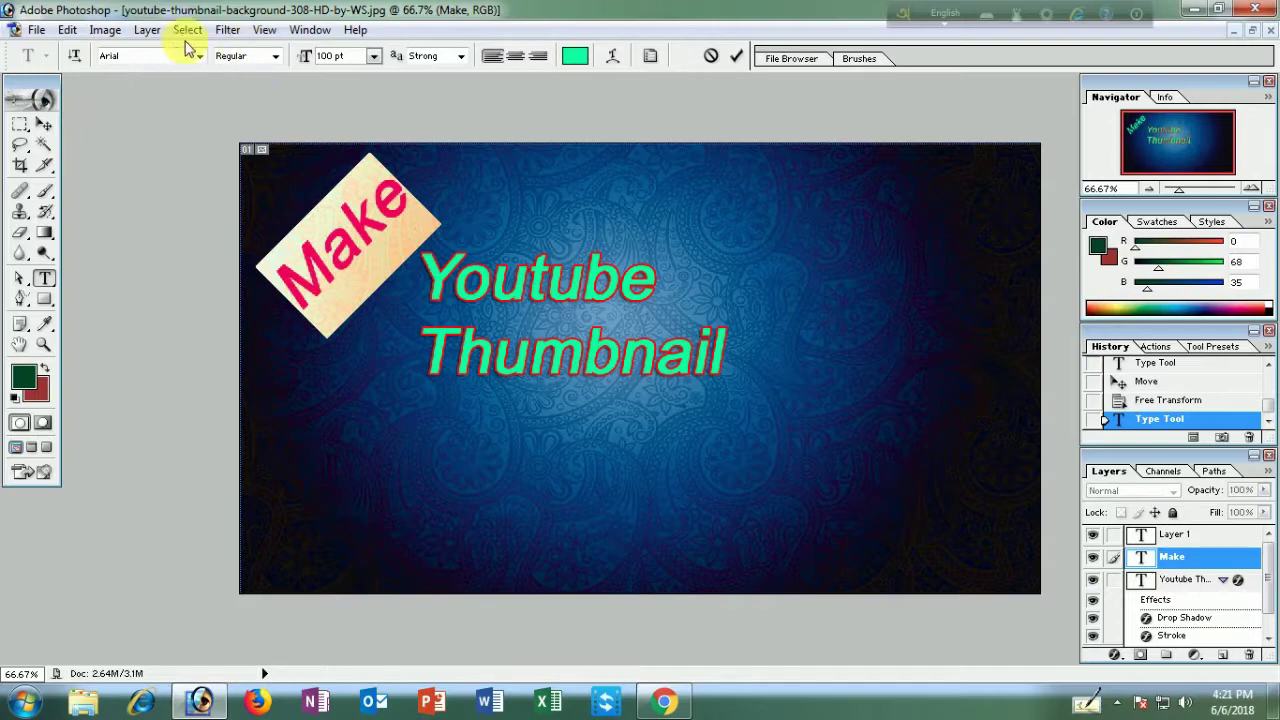
{"action": "left_click", "coordinate": [147, 29]}
{"action": "mouse_move", "coordinate": [257, 143]}
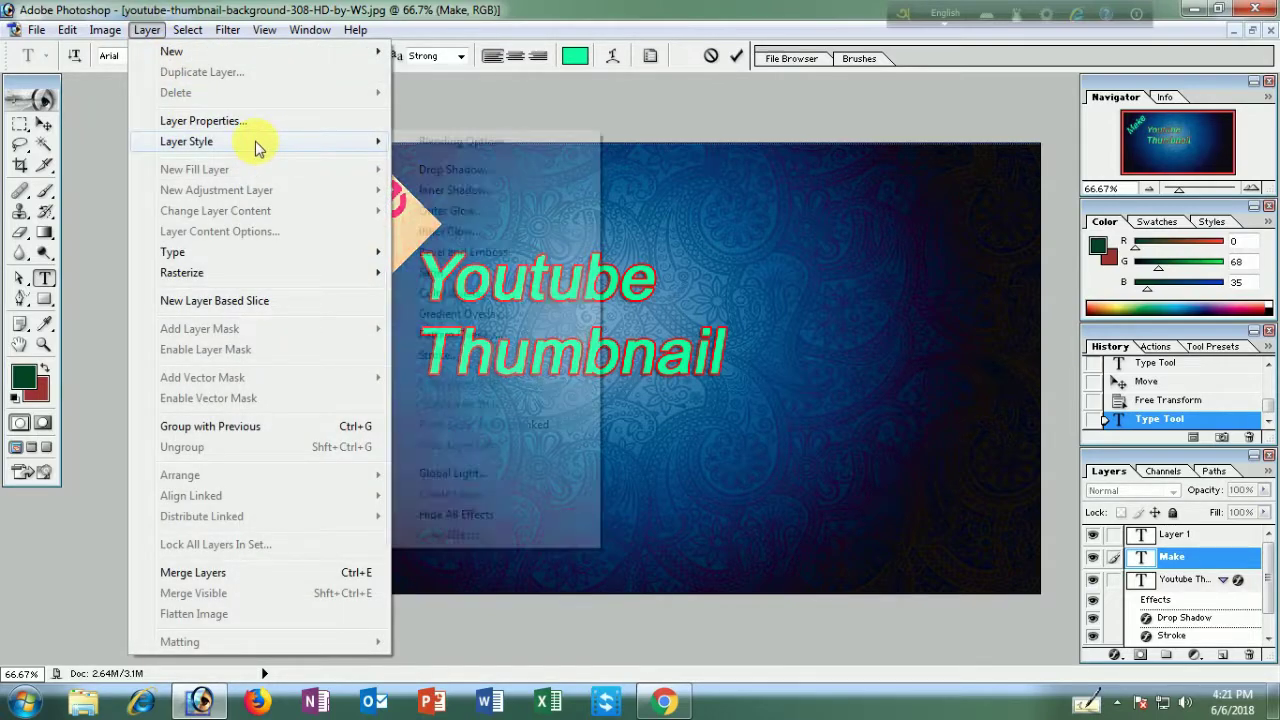
{"action": "left_click", "coordinate": [437, 141]}
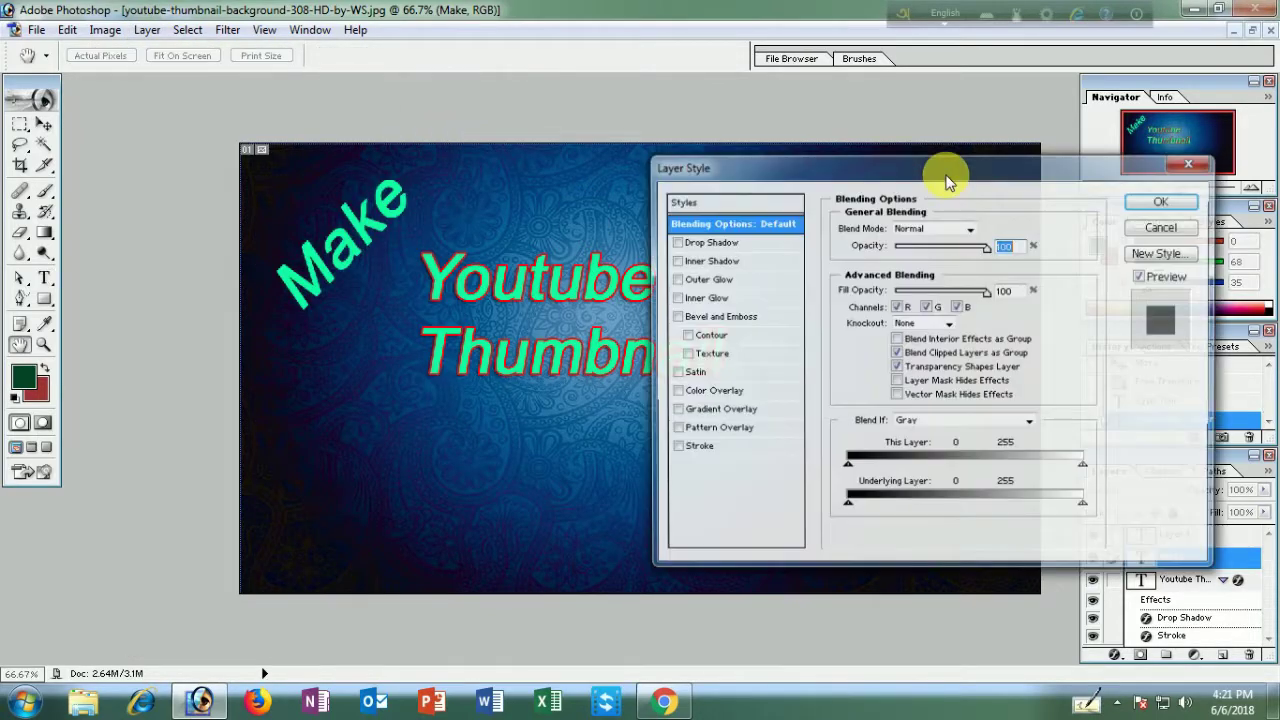
{"action": "left_click", "coordinate": [707, 243]}
{"action": "left_click", "coordinate": [692, 447]}
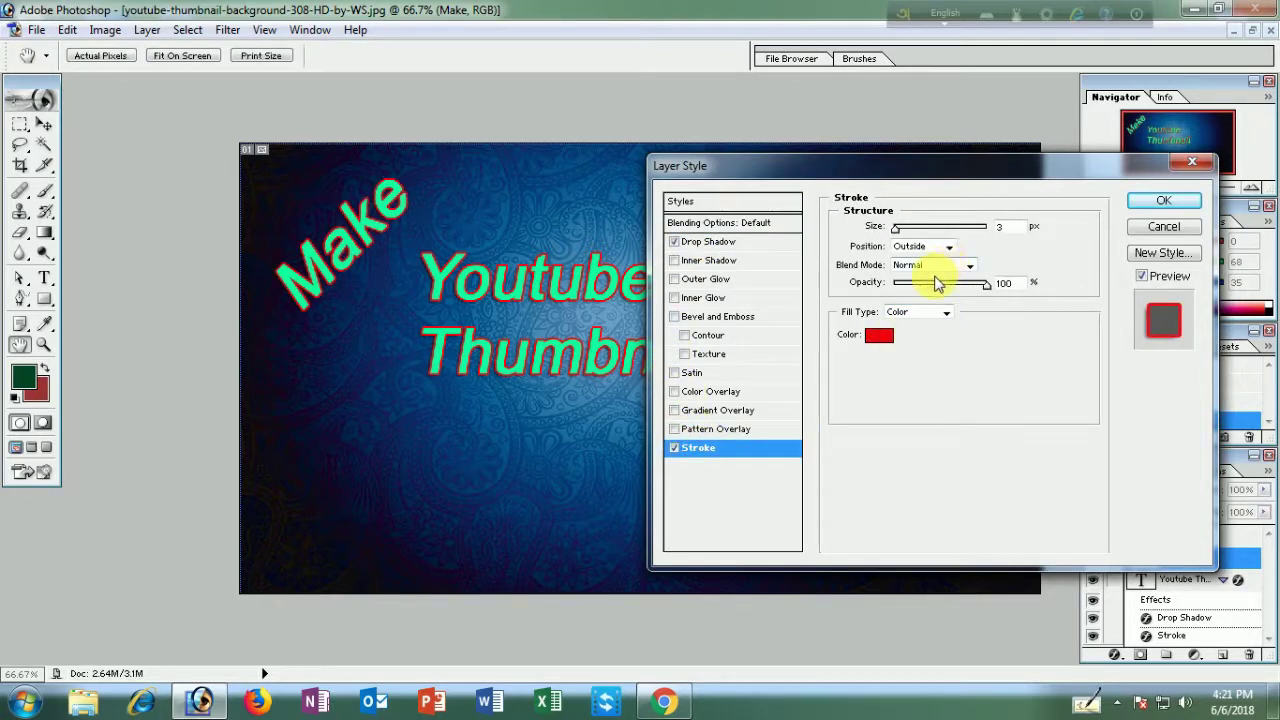
Try a Pattern Overlay and a Gradient Overlay on the word "Make".
{"action": "left_click", "coordinate": [731, 430]}
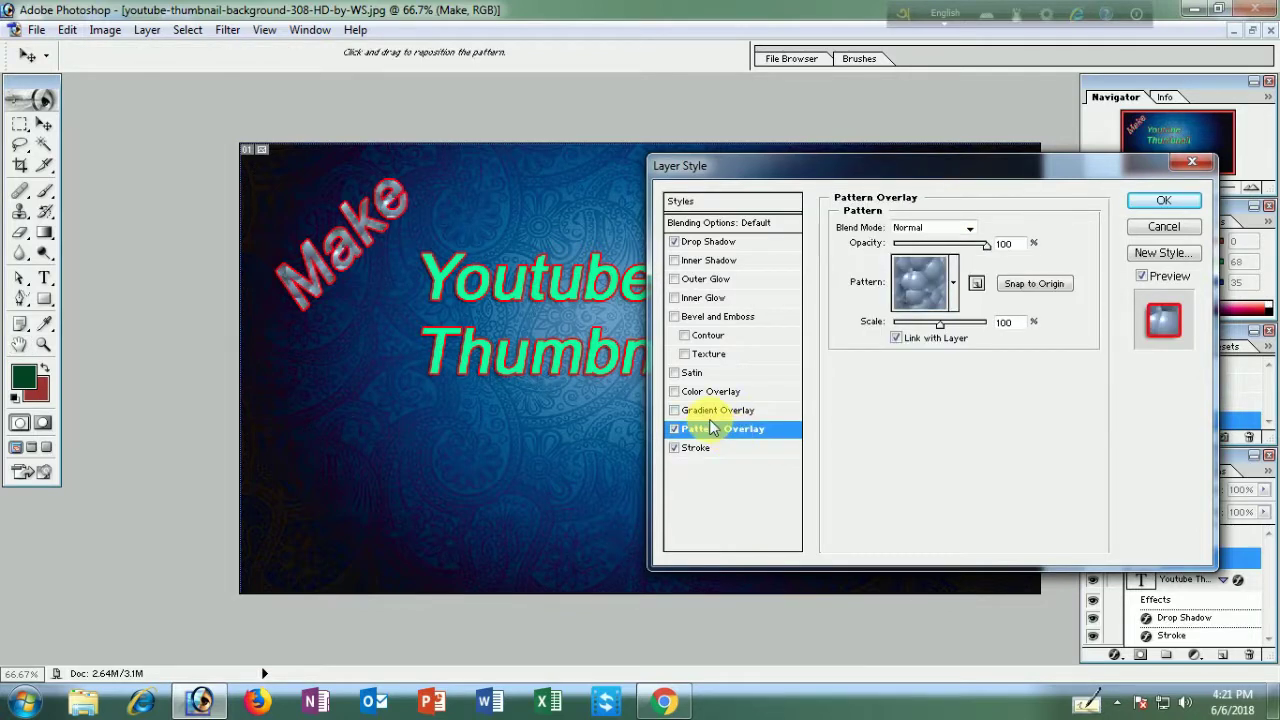
{"action": "left_click", "coordinate": [674, 410]}
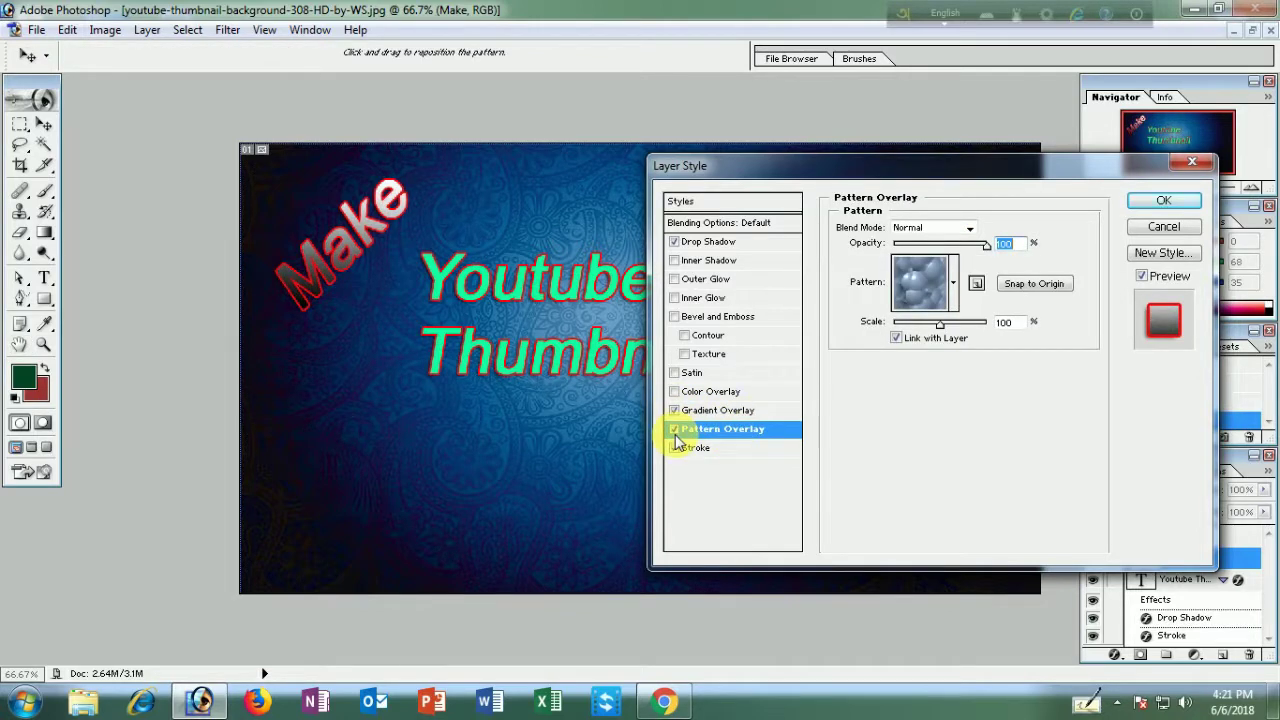
{"action": "left_click", "coordinate": [674, 429]}
Add Satin and Inner Shadow effects to "Make", leave all overlays off, and apply the layer style.
{"action": "left_click", "coordinate": [674, 391]}
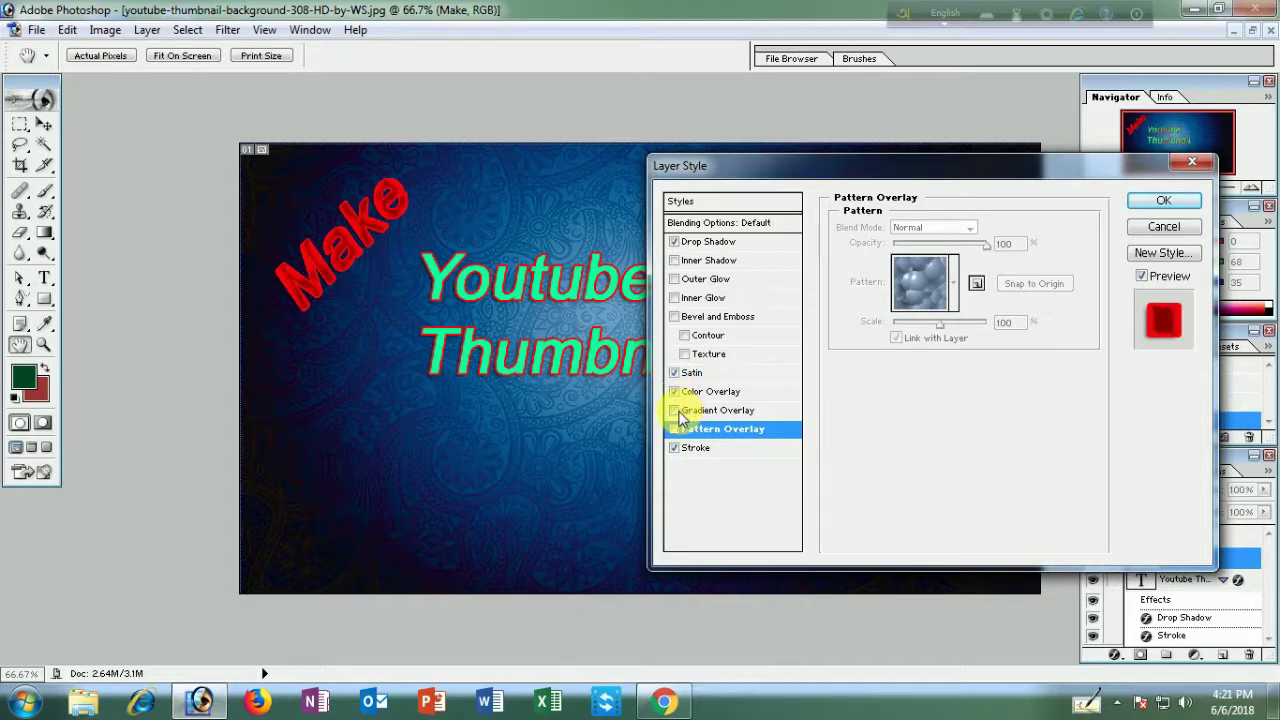
{"action": "left_click", "coordinate": [674, 391]}
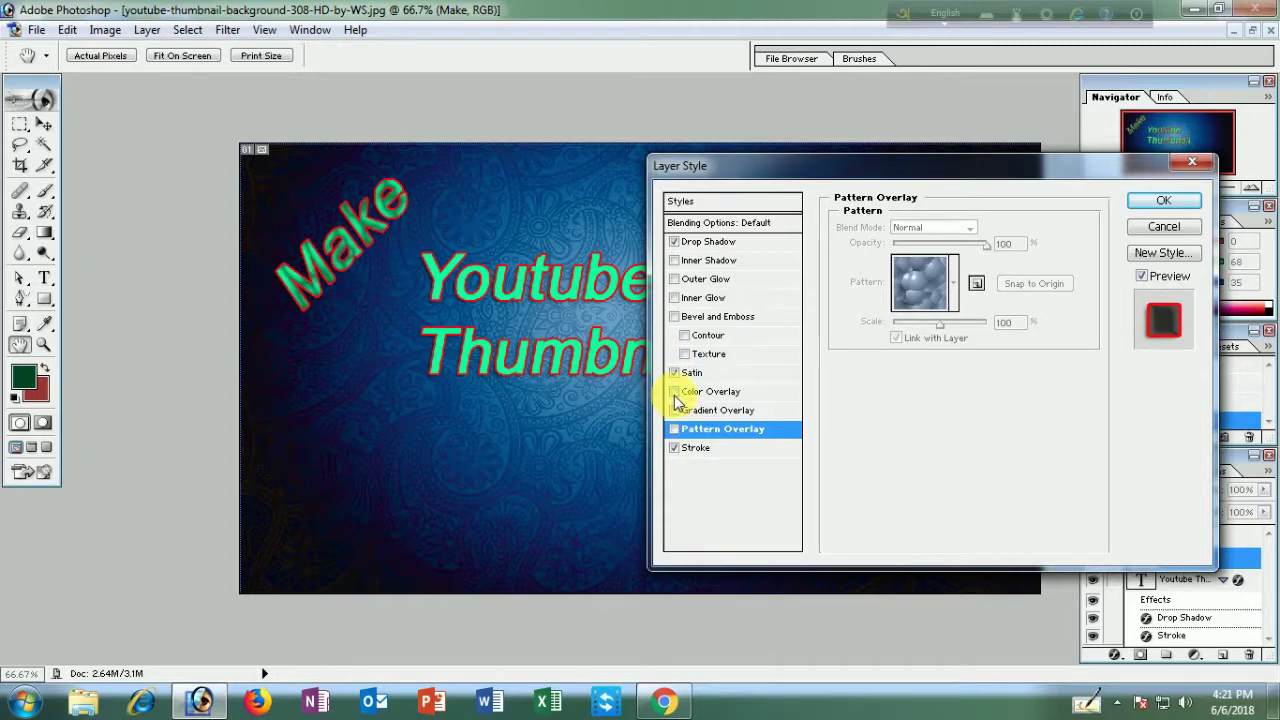
{"action": "left_click", "coordinate": [674, 263]}
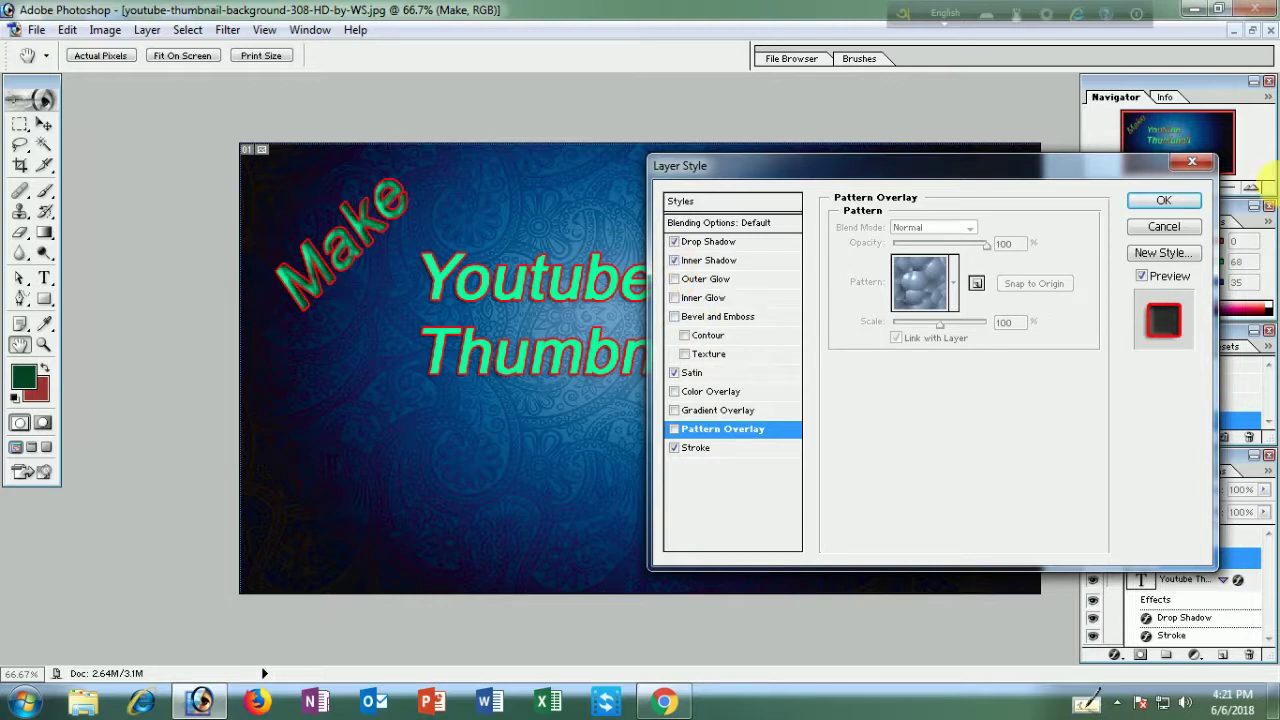
{"action": "left_click", "coordinate": [1168, 201]}
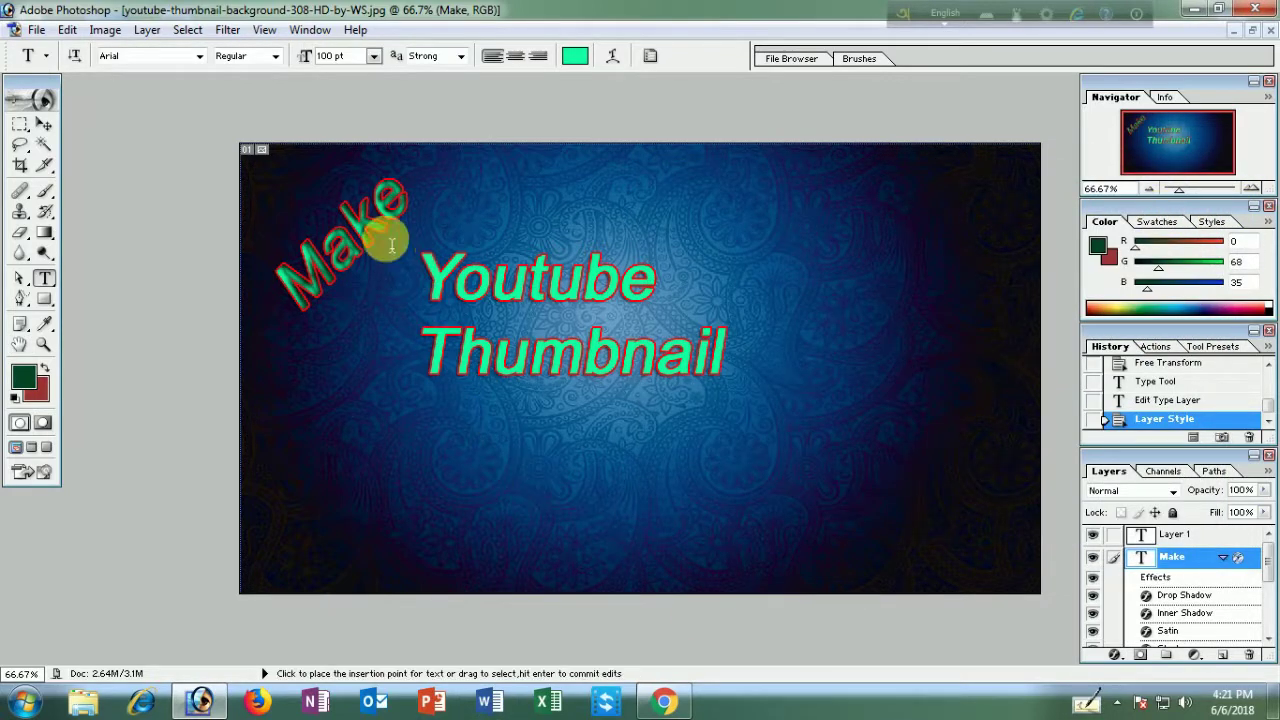
Move the "Make" text slightly to the right, closer to "Youtube".
{"action": "left_click", "coordinate": [44, 124]}
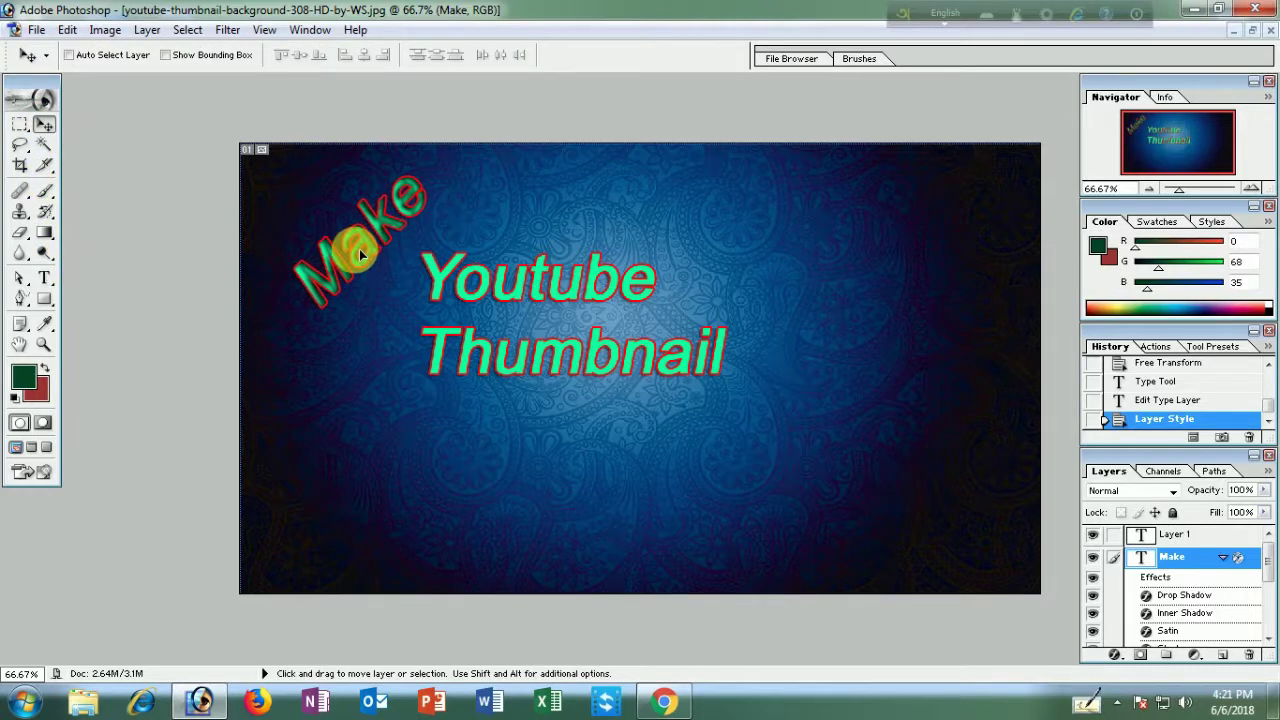
{"action": "left_click_drag", "start_coordinate": [343, 250], "coordinate": [350, 255]}
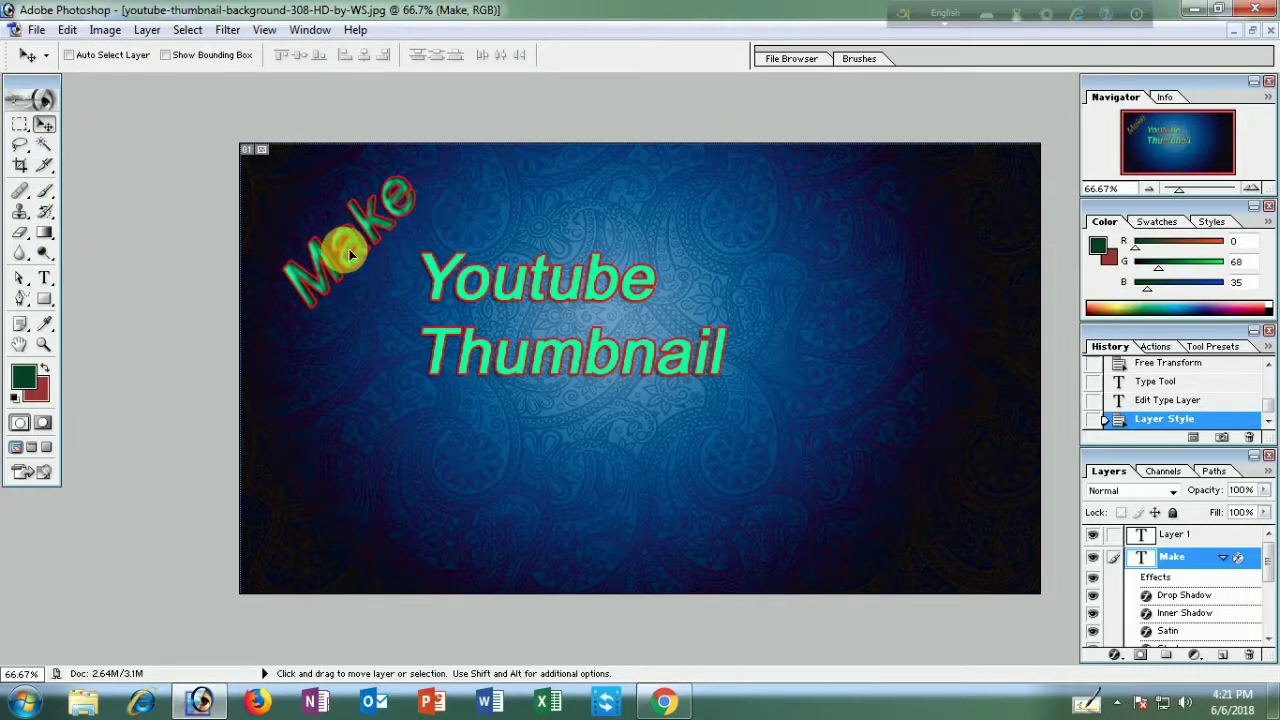
Activate the Type tool for adding more text below "Thumbnail".
{"action": "left_click", "coordinate": [44, 279]}
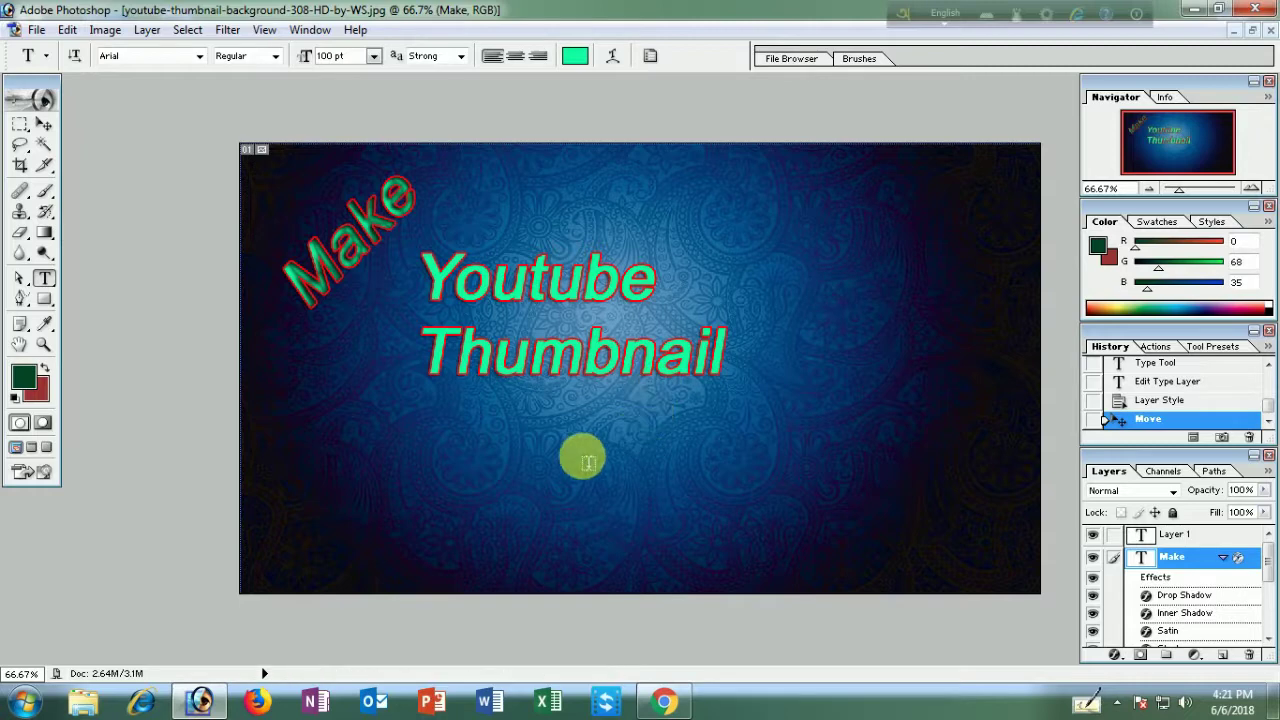